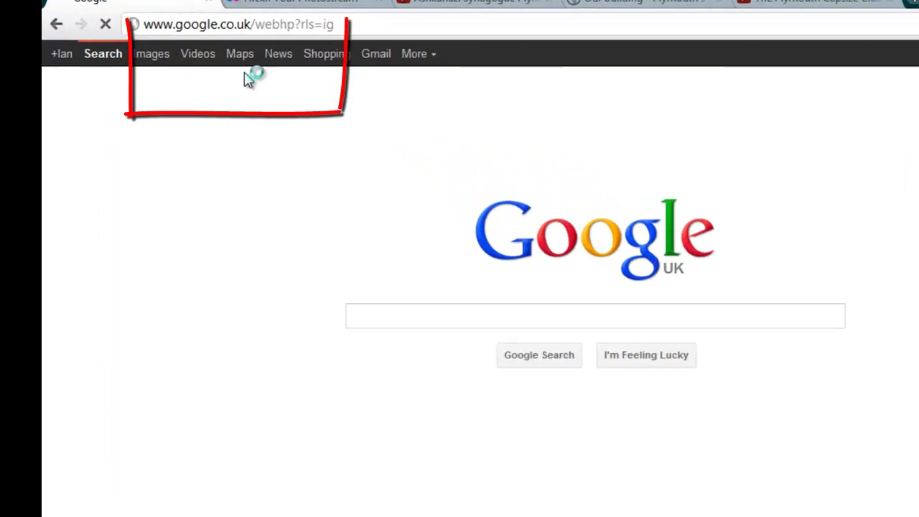
Open Google Maps and create a new custom map in My places
{"action": "left_click", "coordinate": [240, 54]}
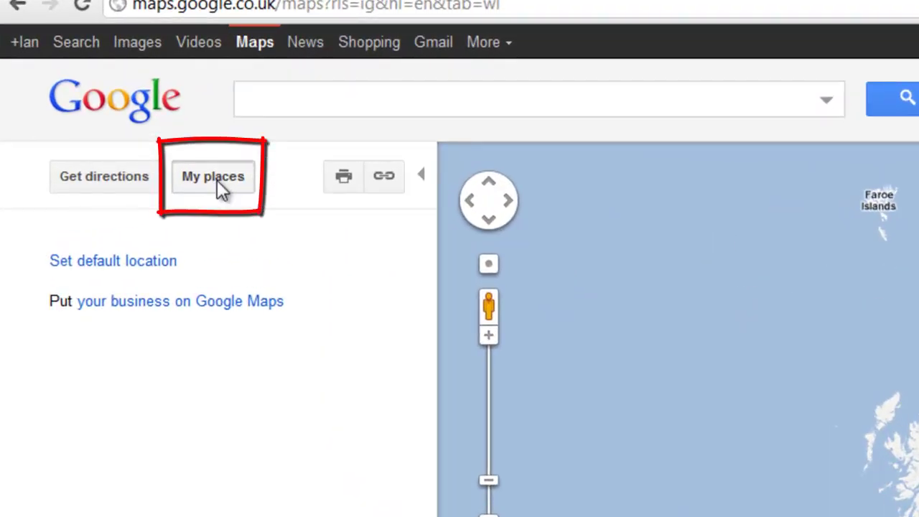
{"action": "left_click", "coordinate": [218, 181]}
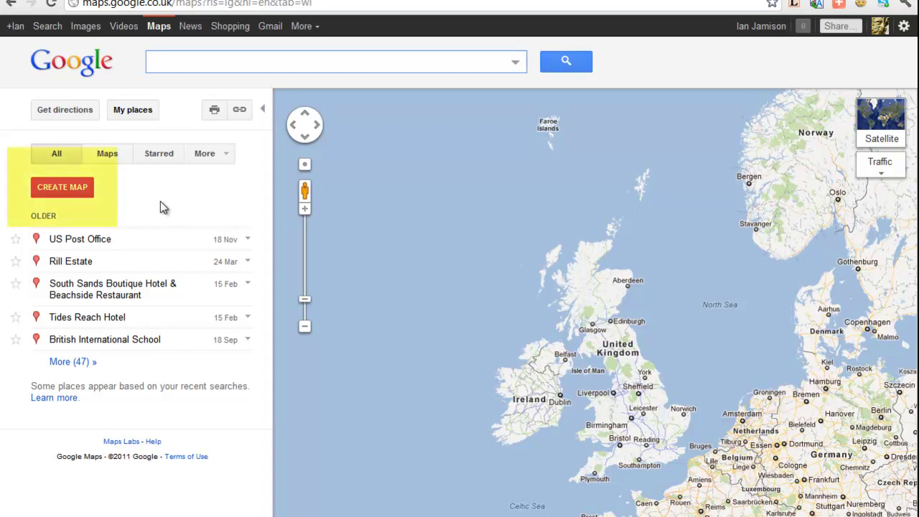
{"action": "left_click", "coordinate": [69, 195]}
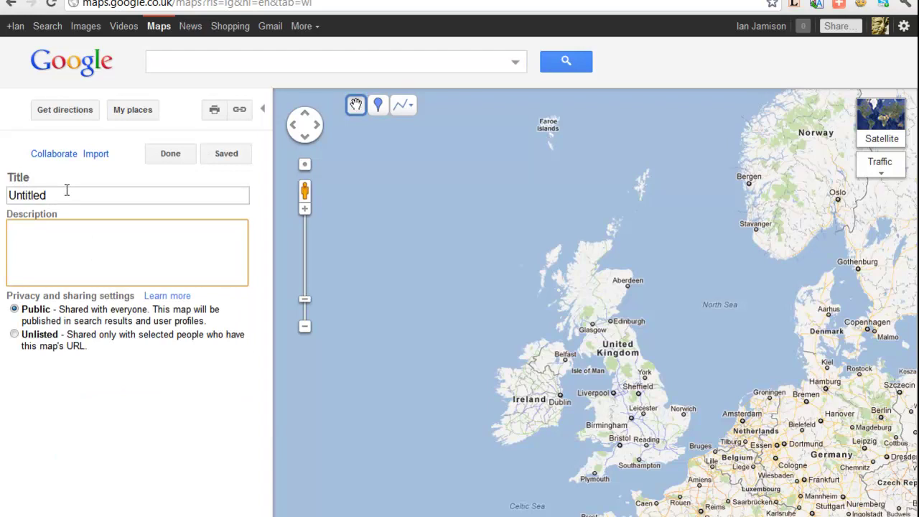
Title the map with the owner's first name followed by "Map." and describe it as "An example map to show how it can be used."
{"action": "left_click", "coordinate": [62, 196]}
{"action": "double_click", "coordinate": [35, 196]}
{"action": "type", "text": "Ian's Map."}
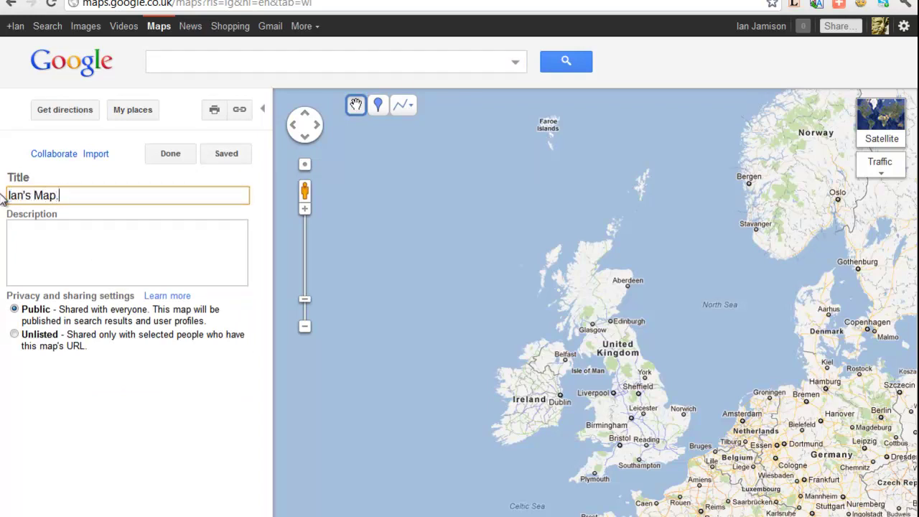
{"action": "left_click", "coordinate": [43, 230]}
{"action": "type", "text": "An example map to sho"}
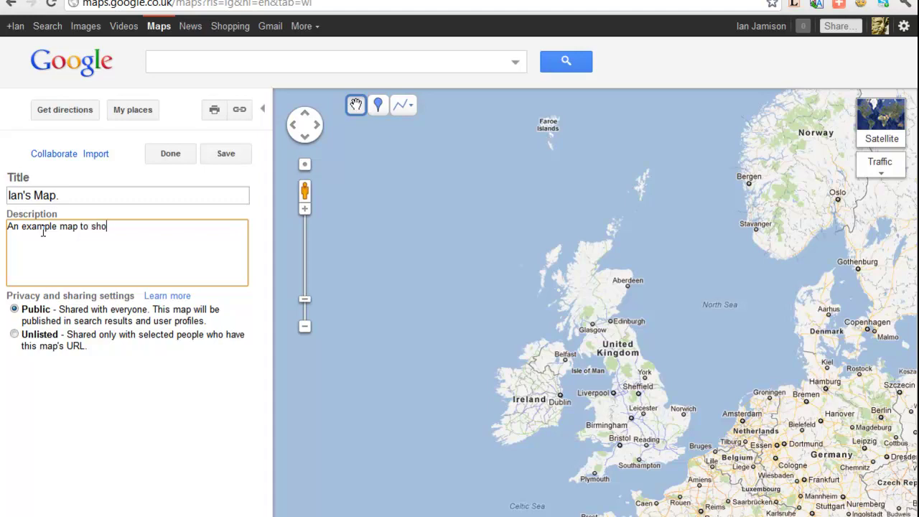
{"action": "type", "text": "w how it coan be used."}
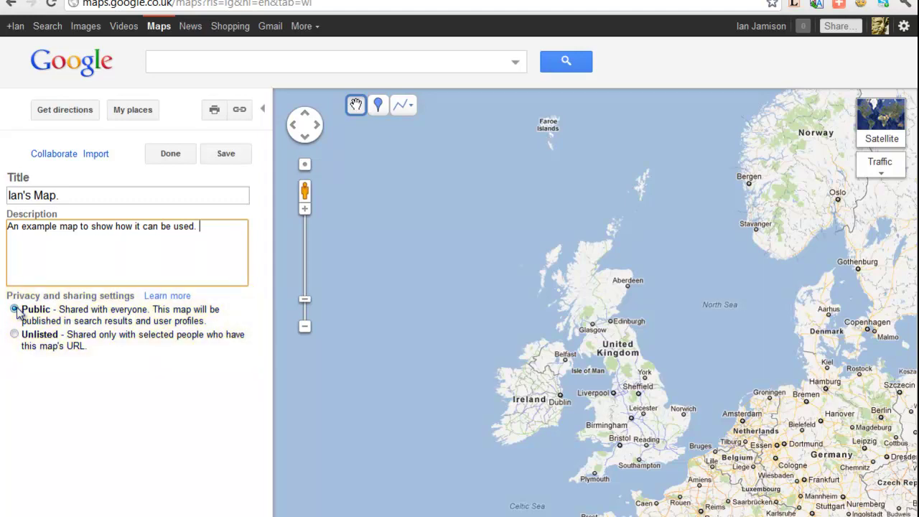
Set the map's privacy and sharing to Unlisted and save the map
{"action": "left_click", "coordinate": [14, 334]}
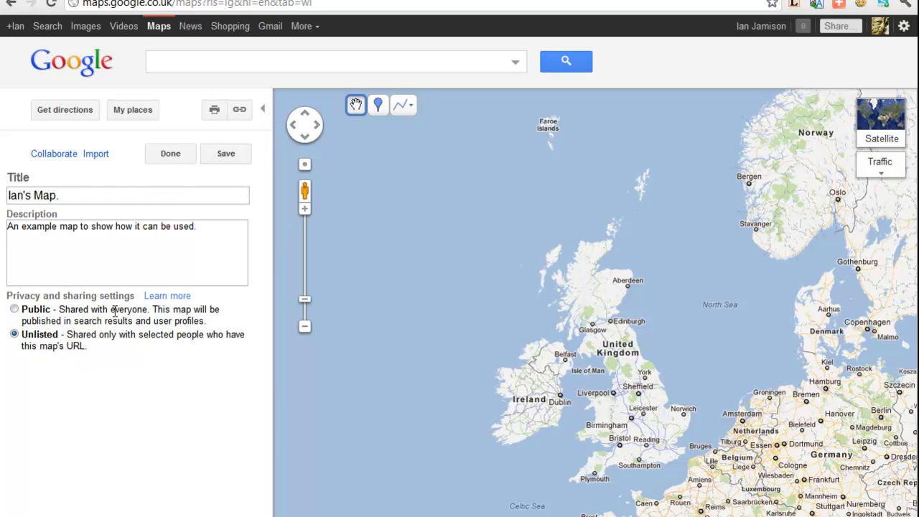
{"action": "left_click", "coordinate": [221, 156]}
Examine the map's collaborator invitation form and its advanced permission for letting anyone edit the map
{"action": "left_click", "coordinate": [60, 157]}
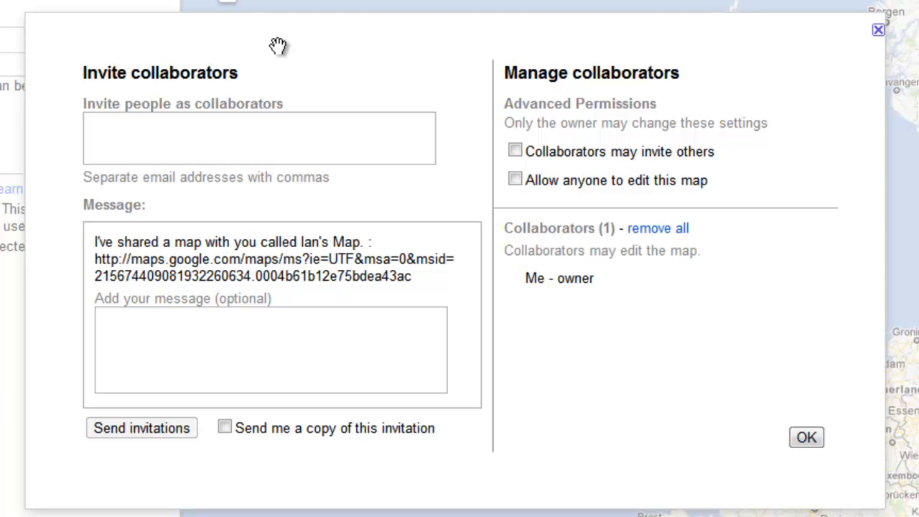
{"action": "left_click", "coordinate": [515, 180]}
{"action": "left_click", "coordinate": [517, 181]}
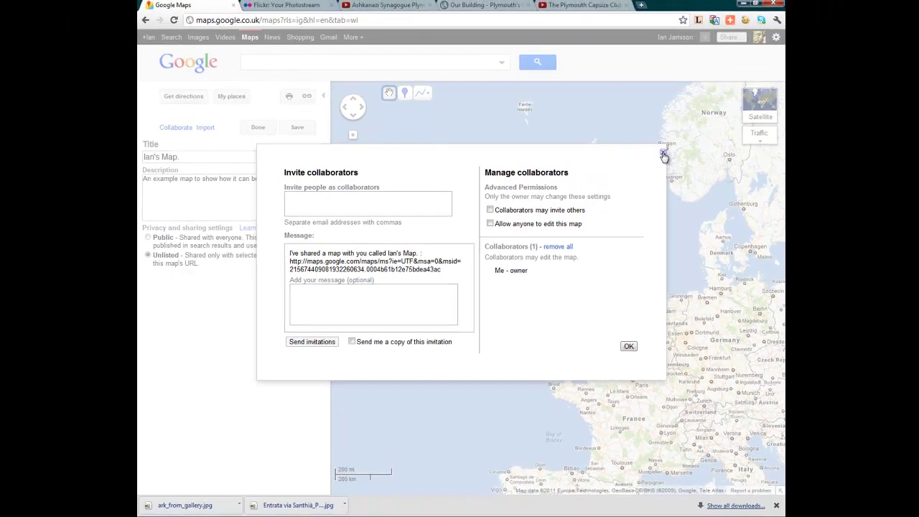
{"action": "left_click", "coordinate": [663, 155]}
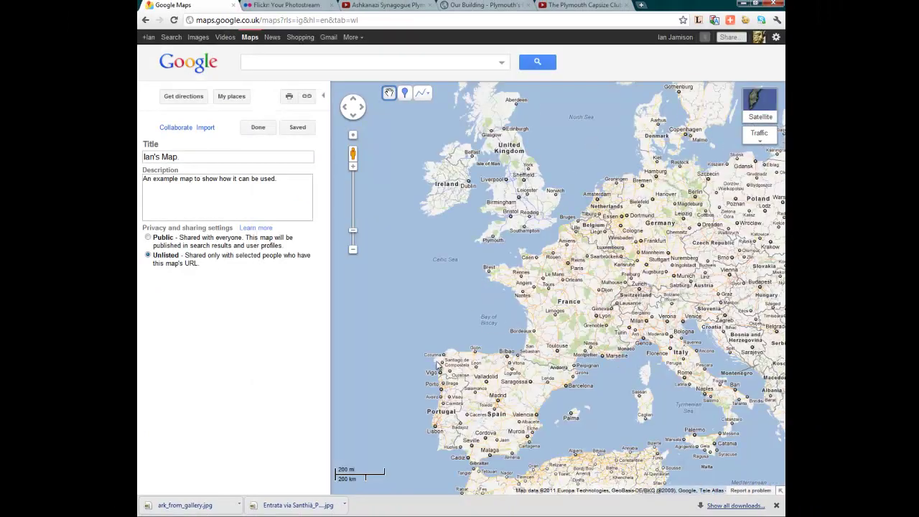
Place a placemark in the water off Plymouth, south of Hoe Park and west of Mt Batten
{"action": "double_click", "coordinate": [494, 241]}
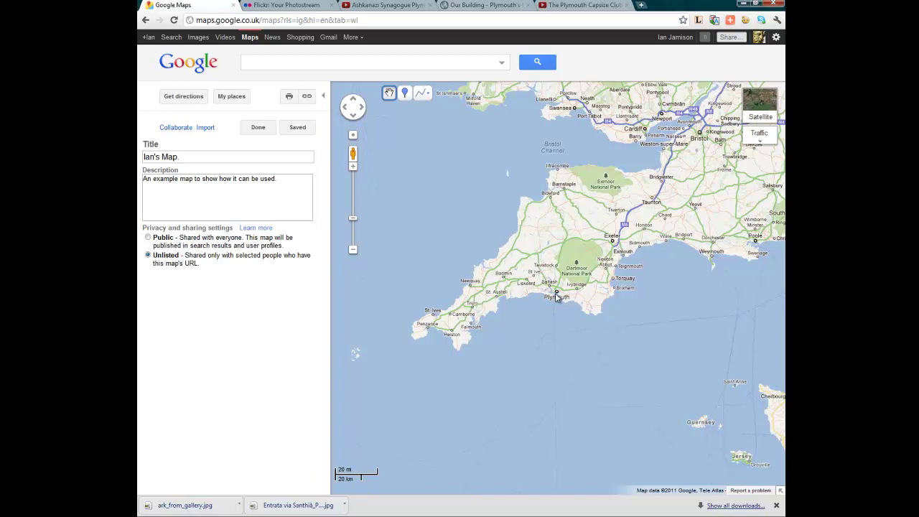
{"action": "scroll", "coordinate": [556, 295], "scroll_direction": "up", "scroll_amount": 3}
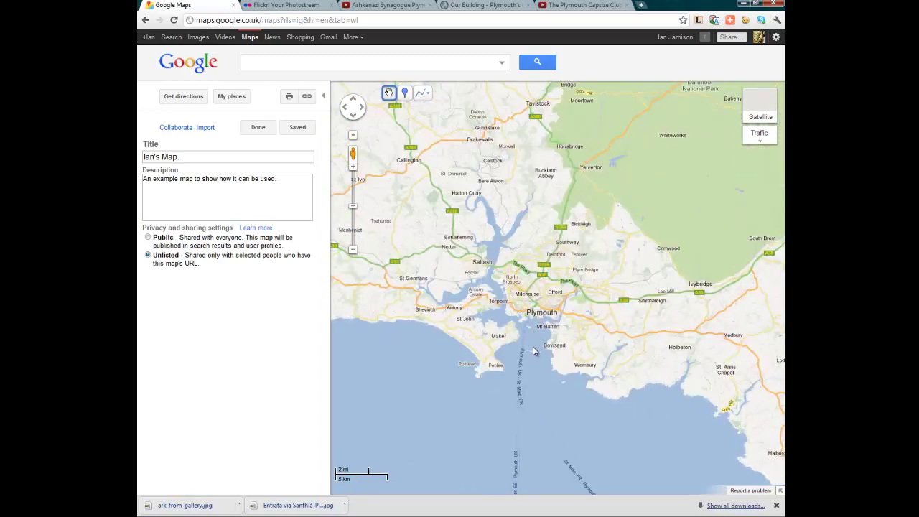
{"action": "left_click_drag", "start_coordinate": [535, 378], "coordinate": [510, 312]}
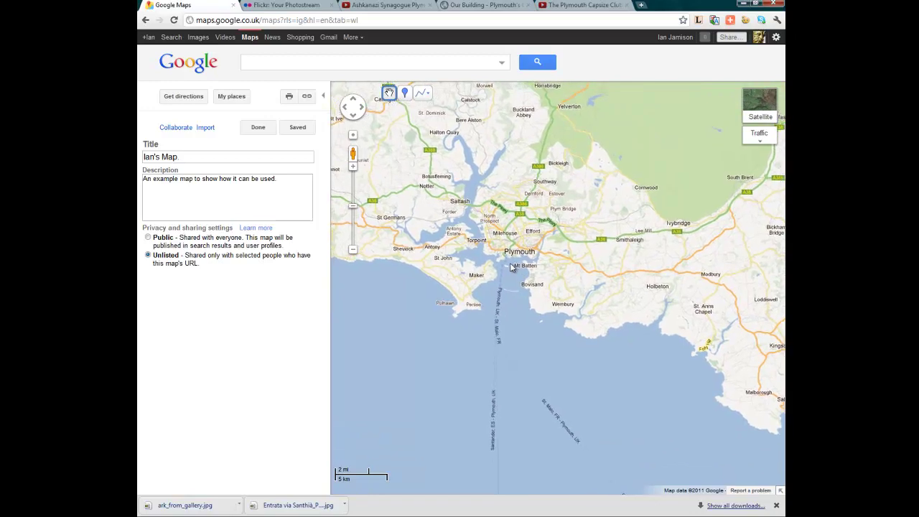
{"action": "scroll", "coordinate": [511, 267], "scroll_direction": "up", "scroll_amount": 1}
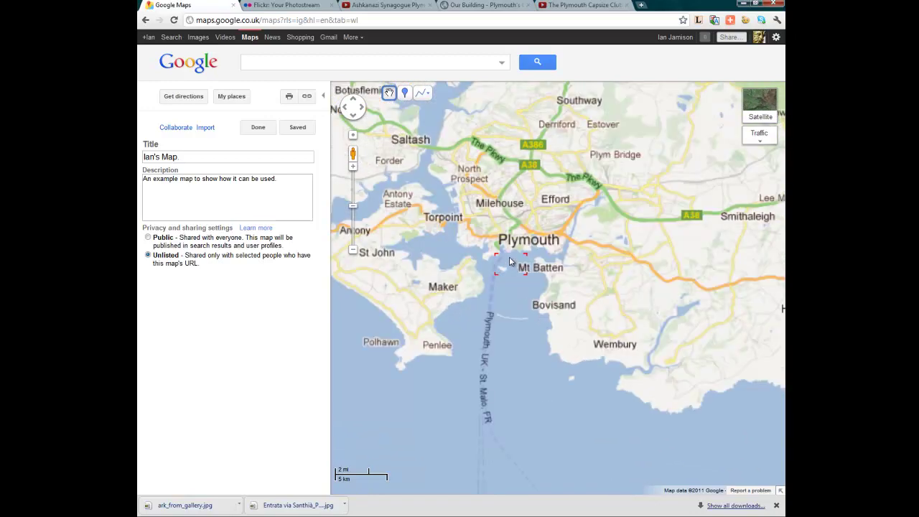
{"action": "scroll", "coordinate": [510, 269], "scroll_direction": "up", "scroll_amount": 1}
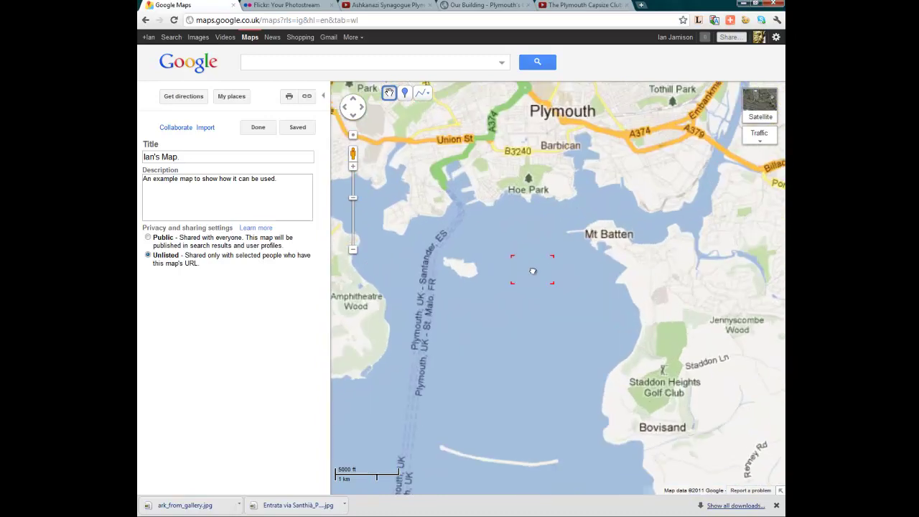
{"action": "mouse_move", "coordinate": [495, 333]}
{"action": "left_mouse_down"}
{"action": "mouse_move", "coordinate": [508, 368]}
{"action": "mouse_move", "coordinate": [505, 321]}
{"action": "left_mouse_up"}
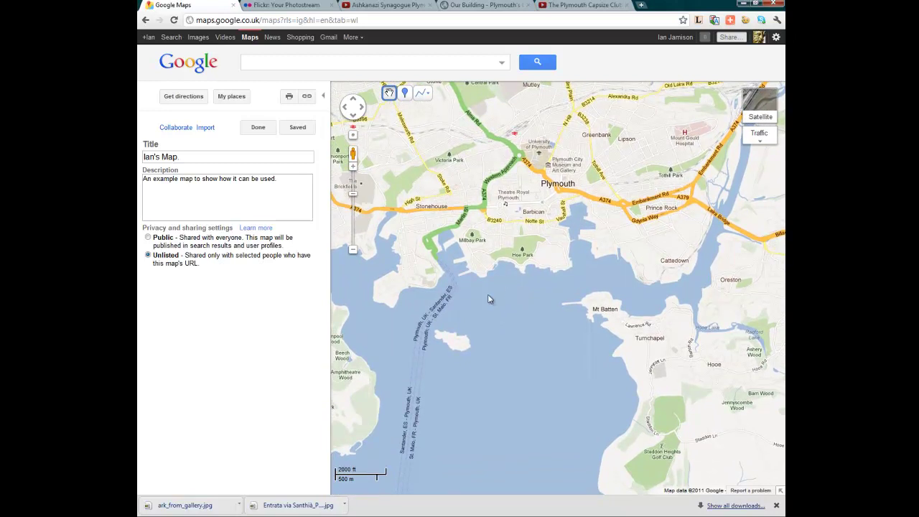
{"action": "left_click", "coordinate": [405, 96]}
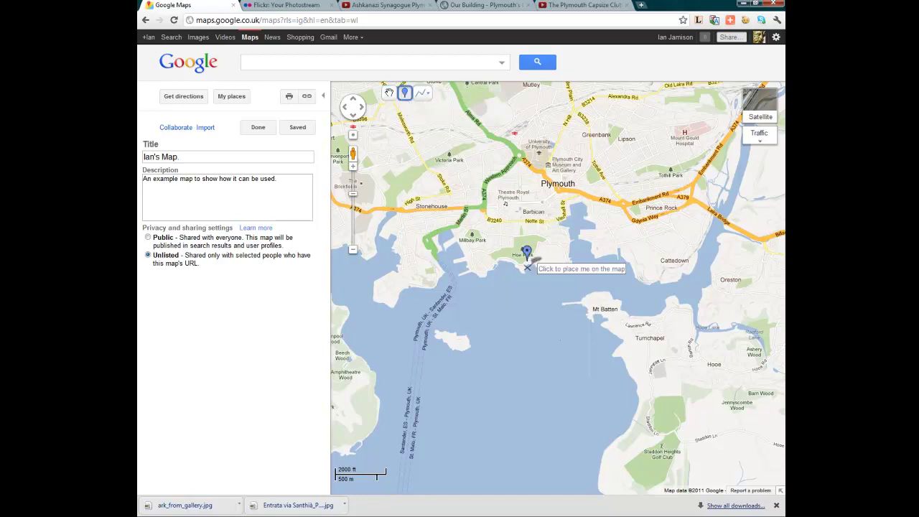
{"action": "left_click", "coordinate": [514, 332]}
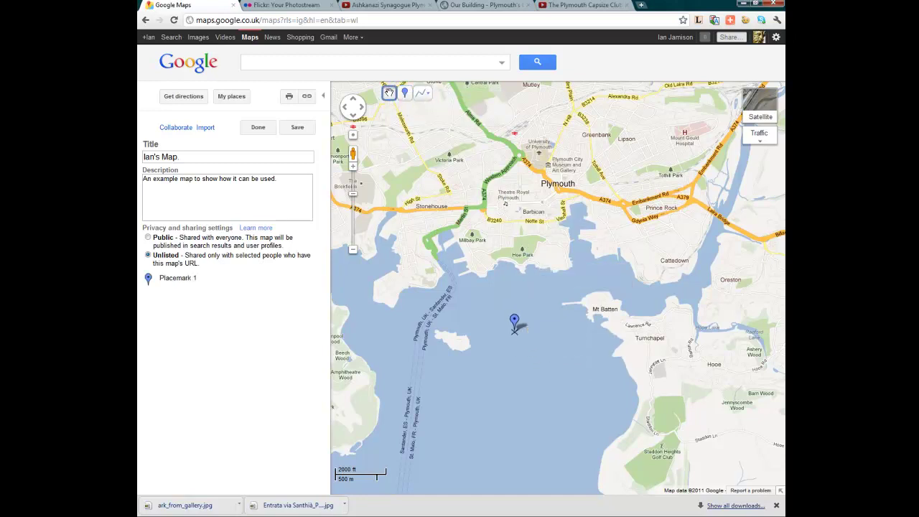
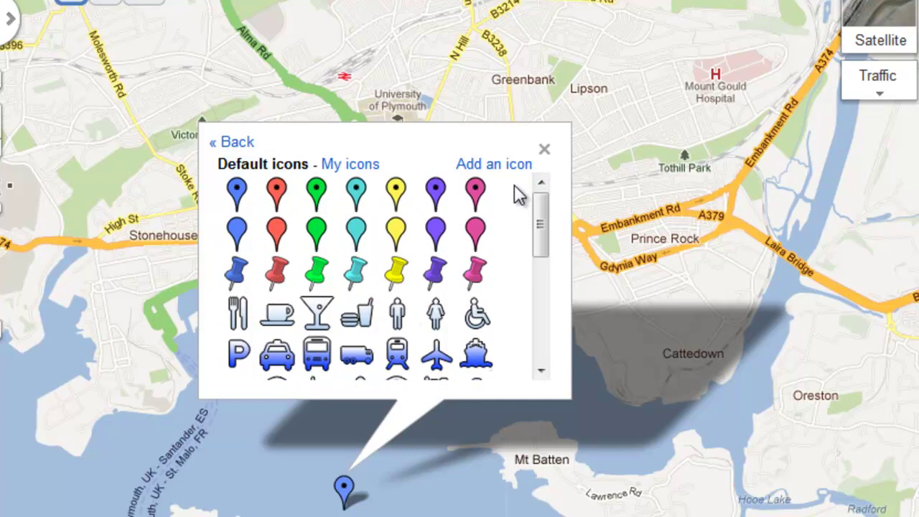
Give the placemark a red pushpin icon and the title "Plymouth Sound."
{"action": "left_click", "coordinate": [277, 280]}
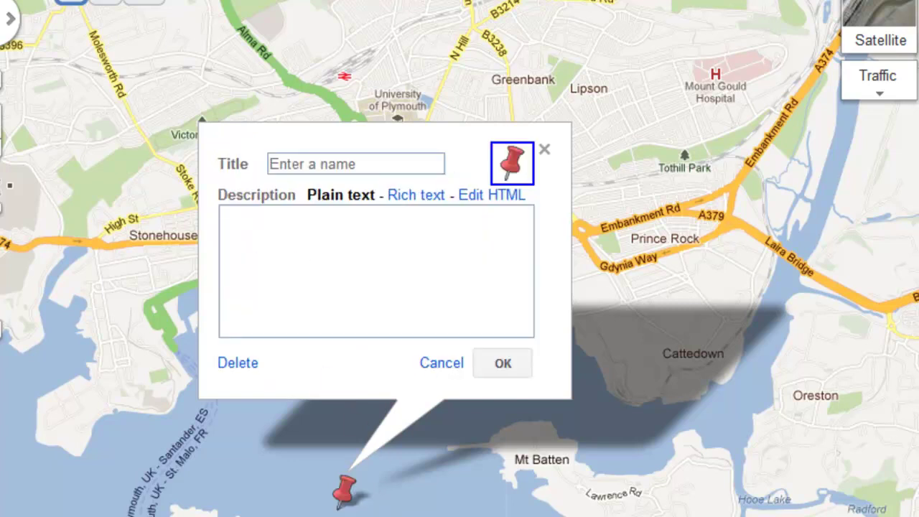
{"action": "key", "text": "Escape"}
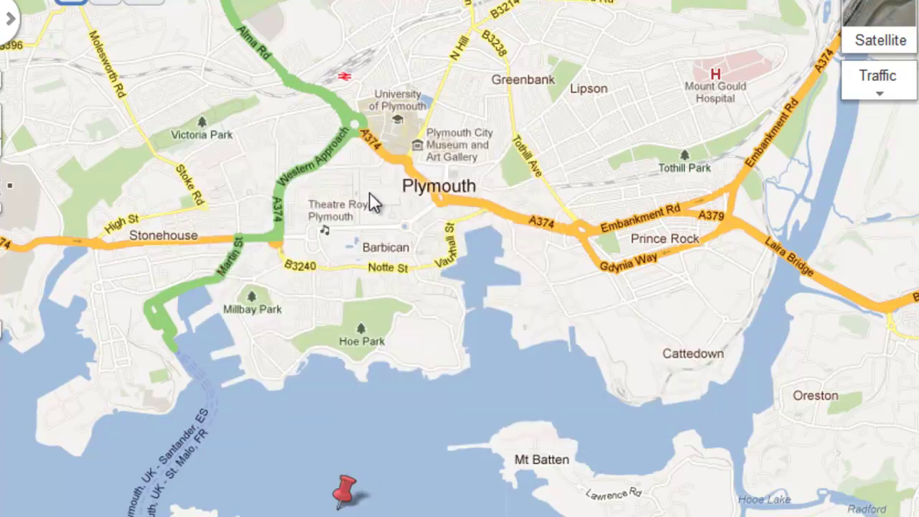
{"action": "left_click", "coordinate": [346, 494]}
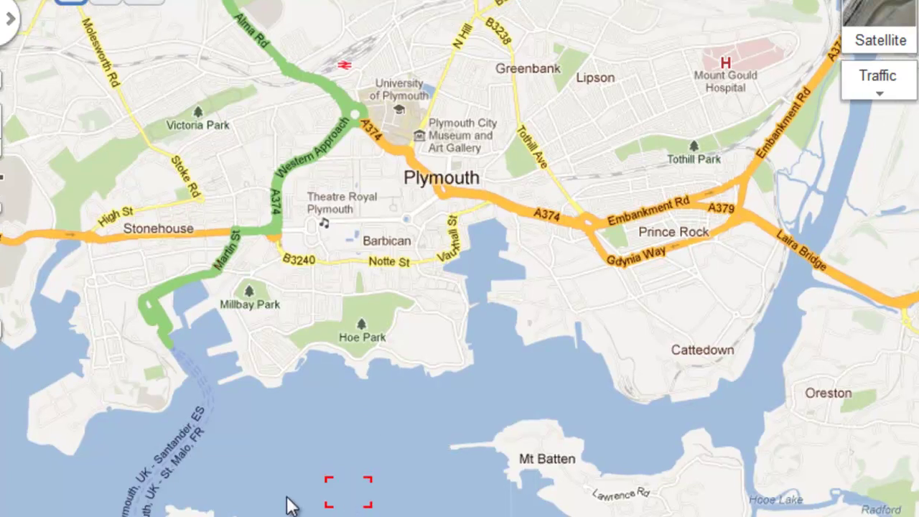
{"action": "scroll", "coordinate": [349, 498], "scroll_direction": "up", "scroll_amount": 1}
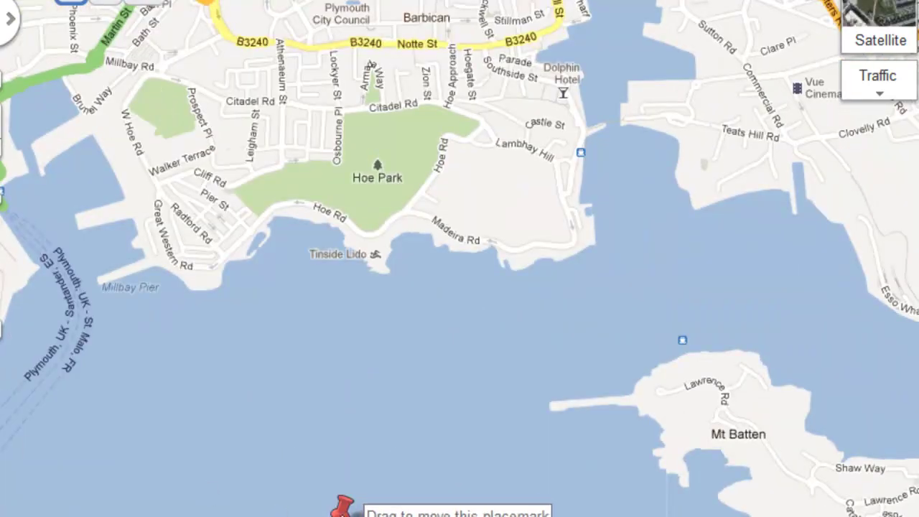
{"action": "left_click", "coordinate": [343, 507]}
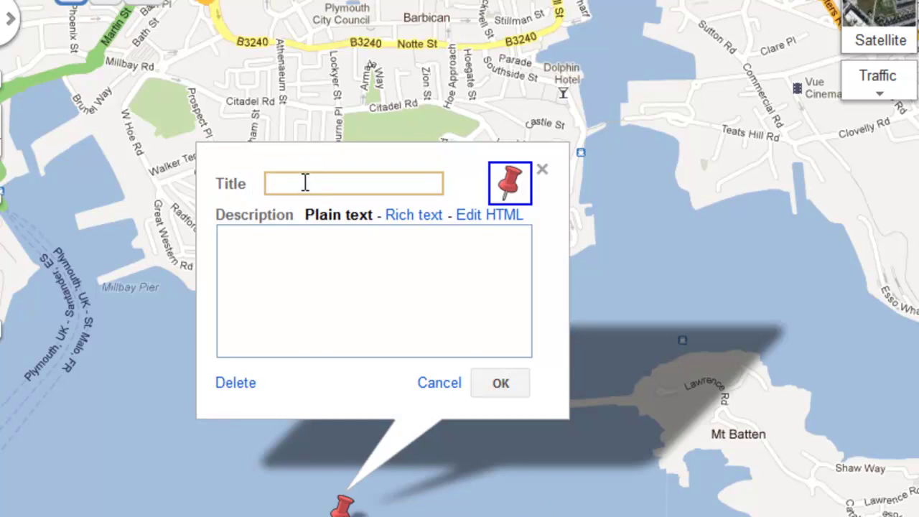
{"action": "type", "text": "Plymout"}
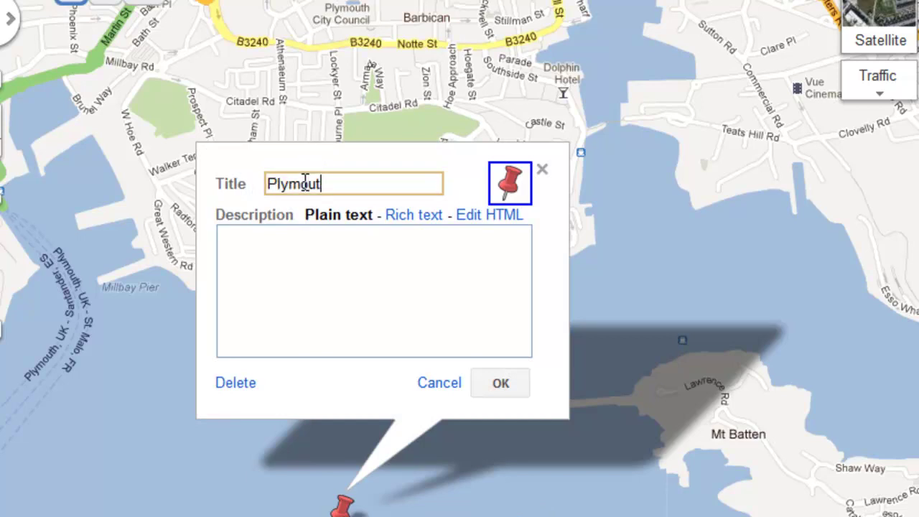
{"action": "type", "text": "h Sound."}
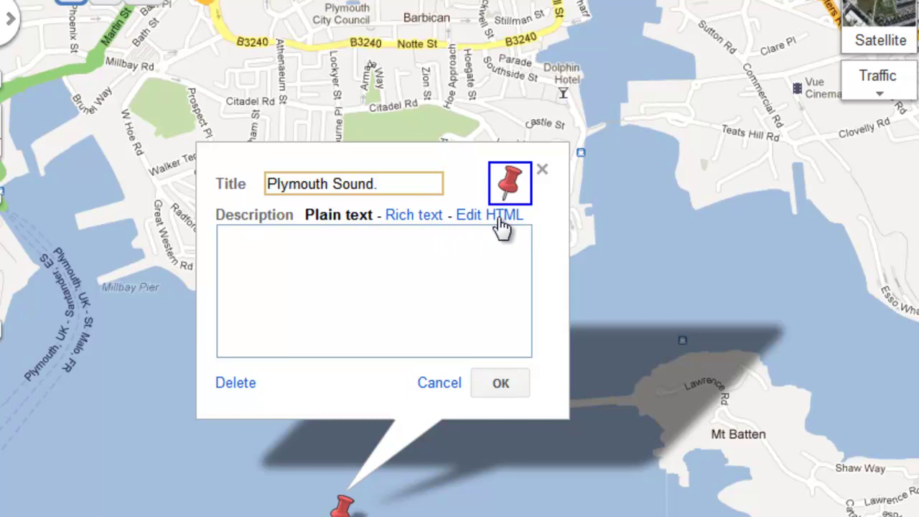
Write the placemark's rich-text description: "In 2011 we were lucky enough to get the Admiral's cup yacht race in Plymouth sound. This was very exciting."
{"action": "left_click", "coordinate": [431, 224]}
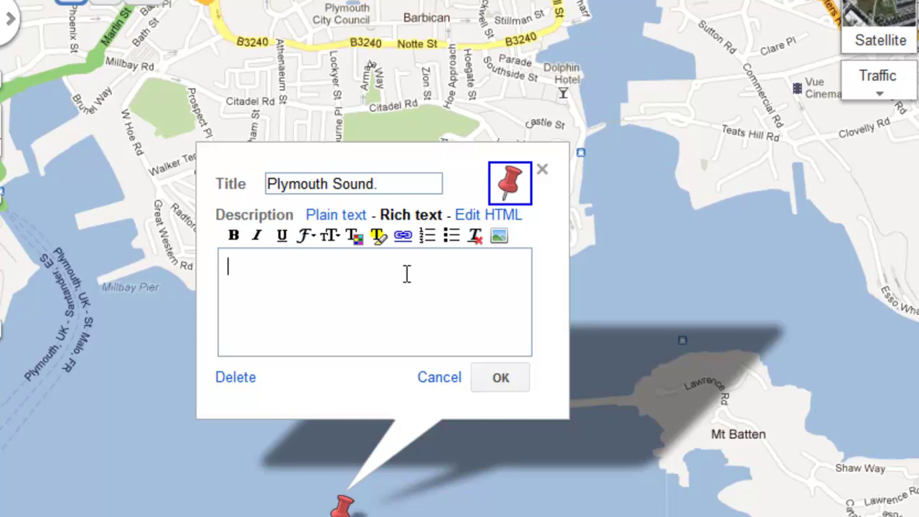
{"action": "type", "text": "In 2011 w"}
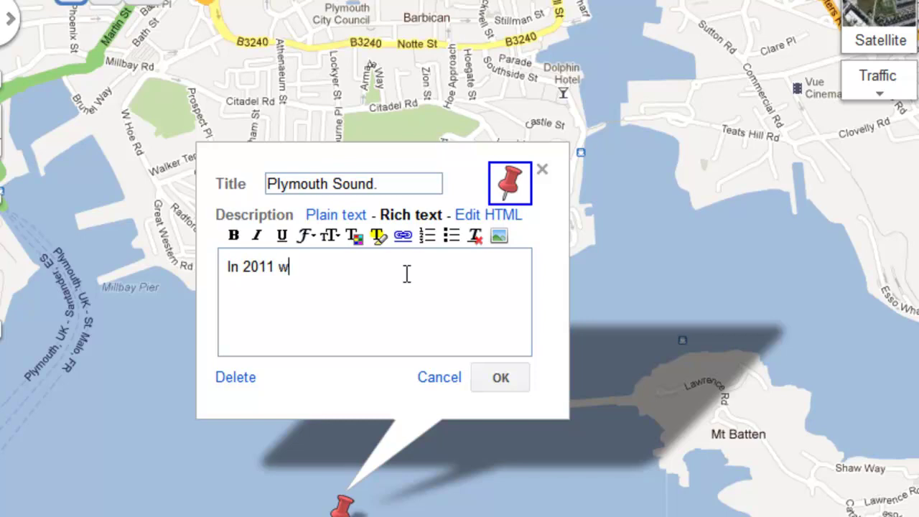
{"action": "type", "text": "e were lucky enou"}
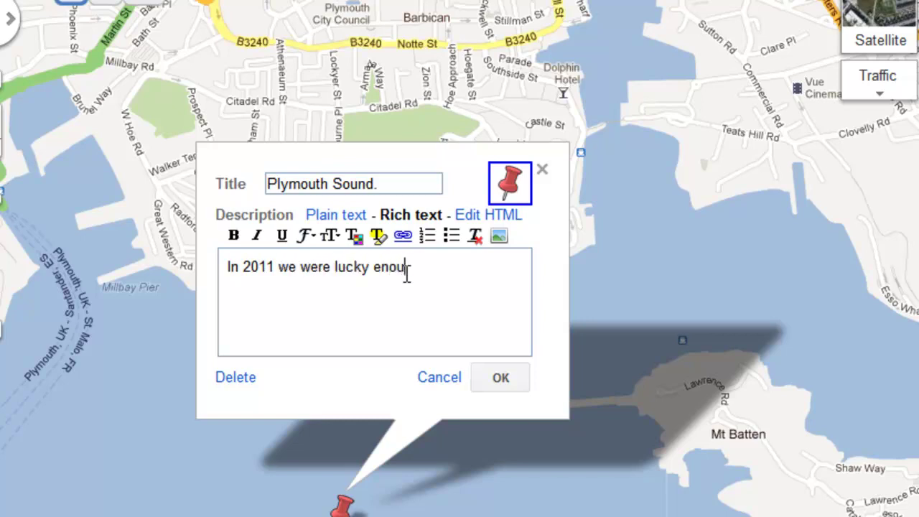
{"action": "type", "text": "gh to get the Admi"}
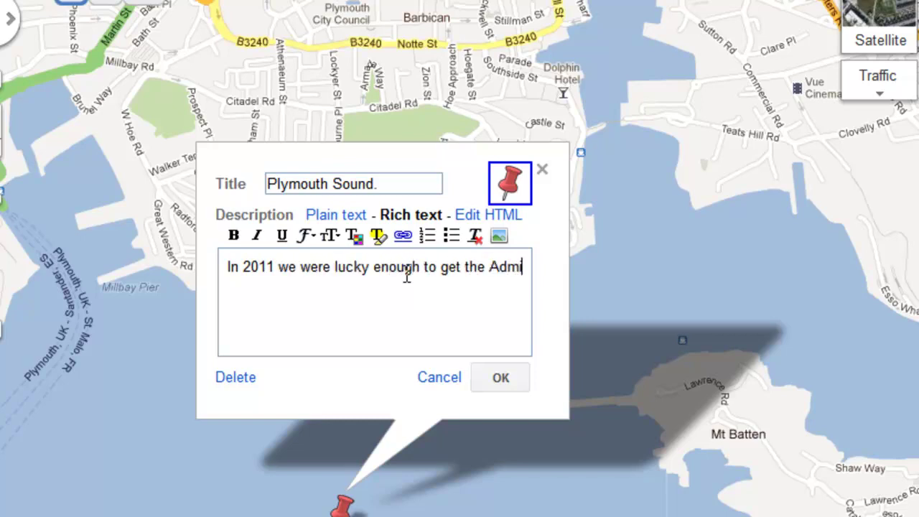
{"action": "type", "text": "ral's cup ya"}
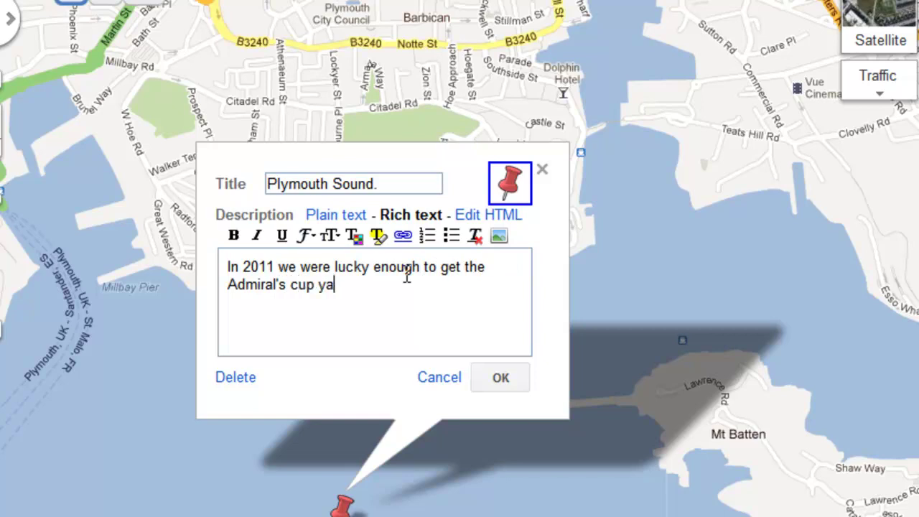
{"action": "type", "text": "cht race in "}
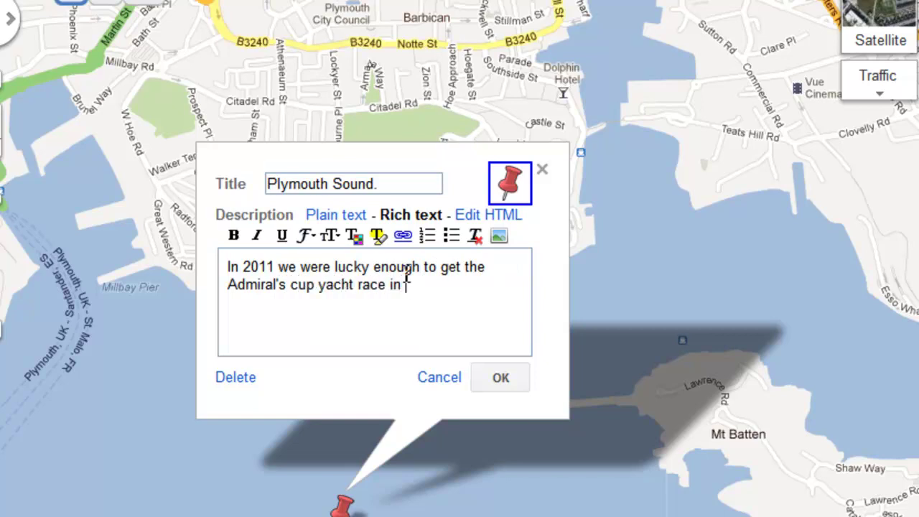
{"action": "type", "text": "Plymouth soun"}
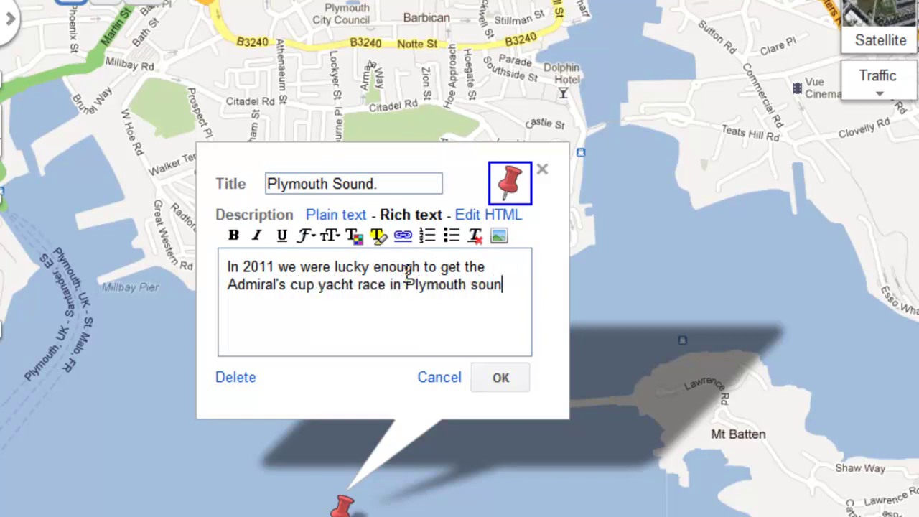
{"action": "type", "text": "d. This was v"}
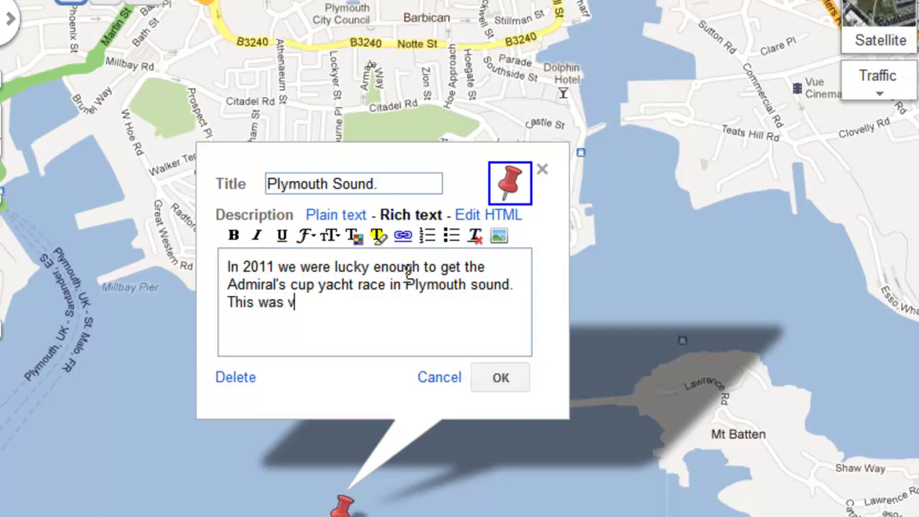
{"action": "type", "text": "ery exciting."}
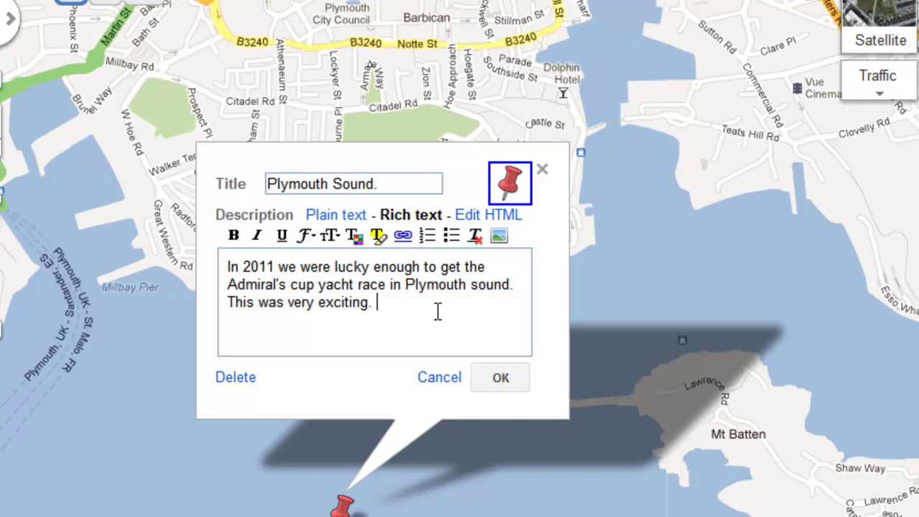
Add blank lines below and above the existing text in the Plymouth Sound placemark's description
{"action": "key", "text": "Return"}
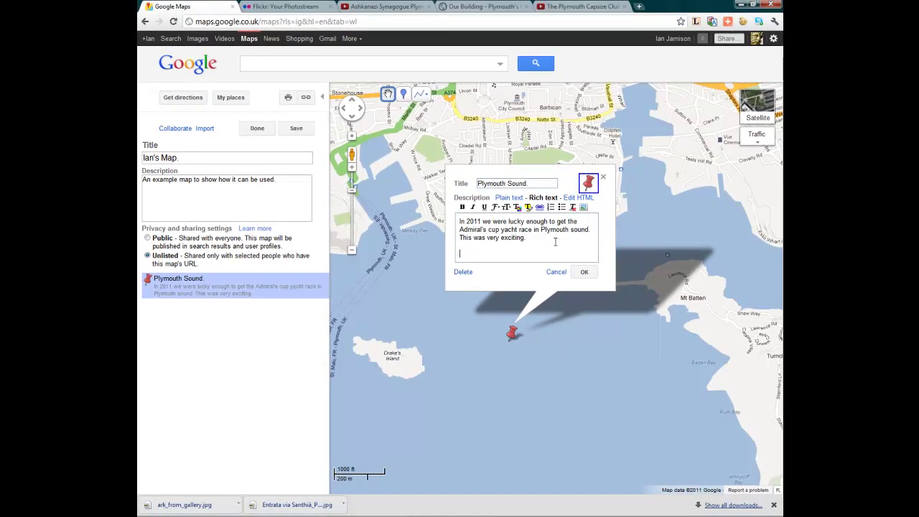
{"action": "left_click", "coordinate": [457, 221]}
{"action": "key", "text": "Return"}
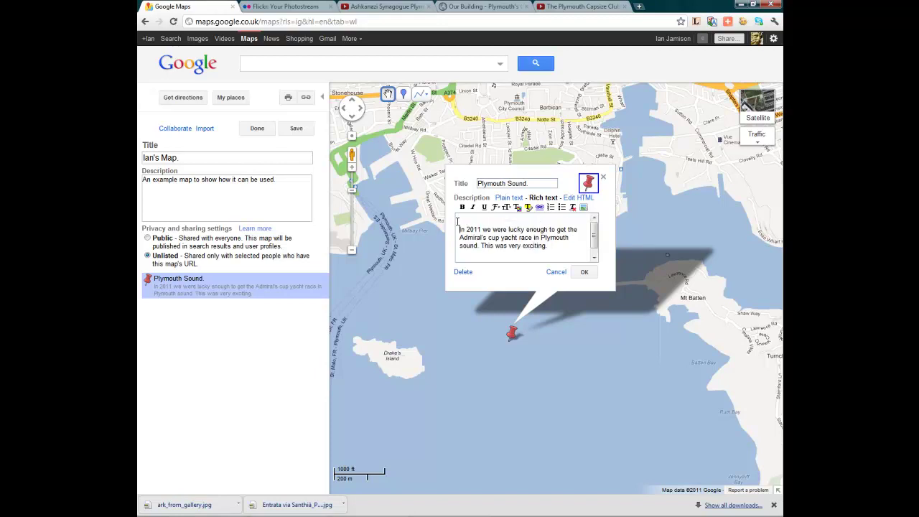
{"action": "left_click", "coordinate": [584, 208]}
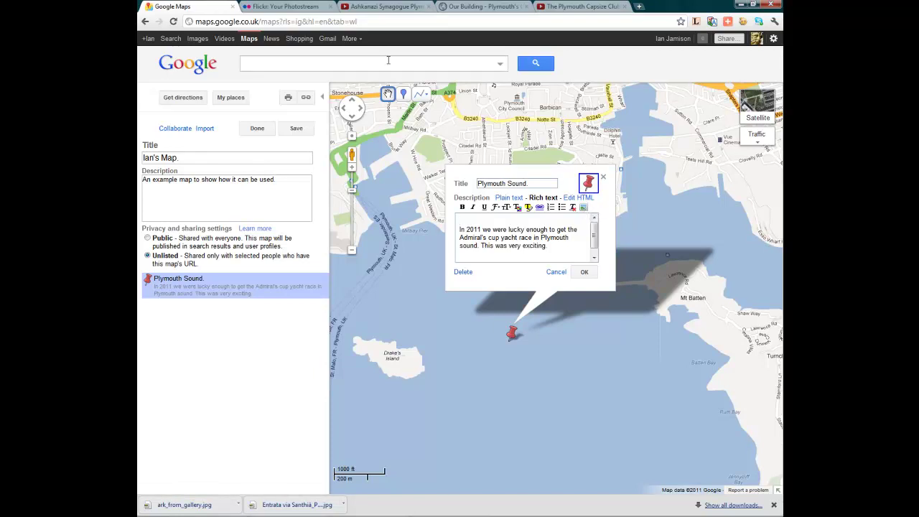
Switch to the Flickr photostream and open the all-sizes view of the yacht photo P1040012
{"action": "left_click", "coordinate": [307, 7]}
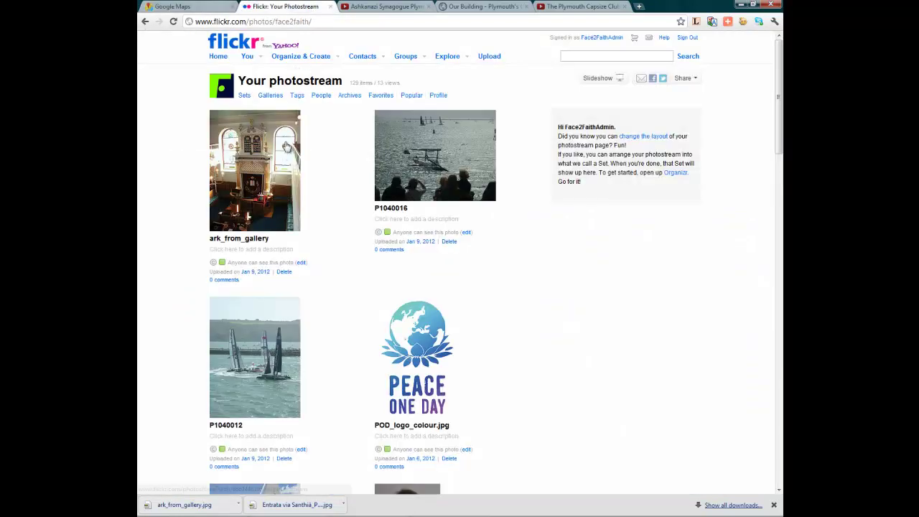
{"action": "left_click", "coordinate": [249, 374]}
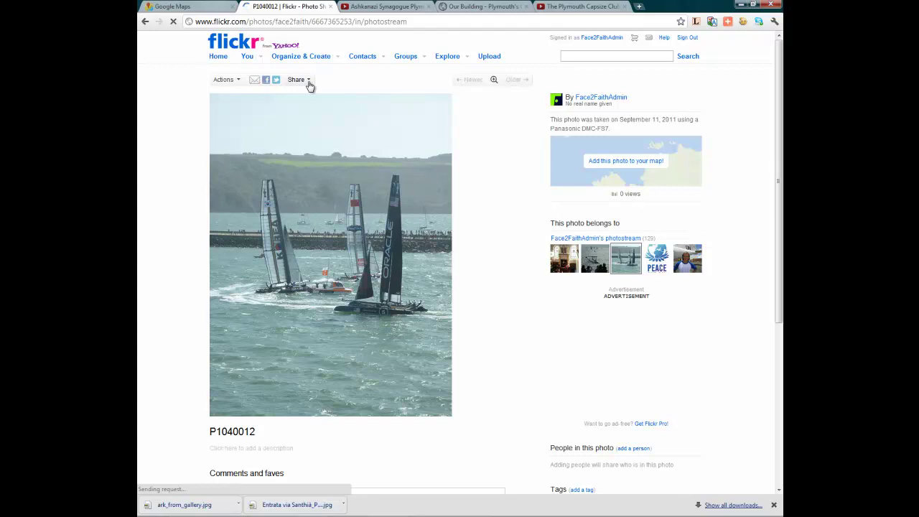
{"action": "left_click", "coordinate": [308, 85]}
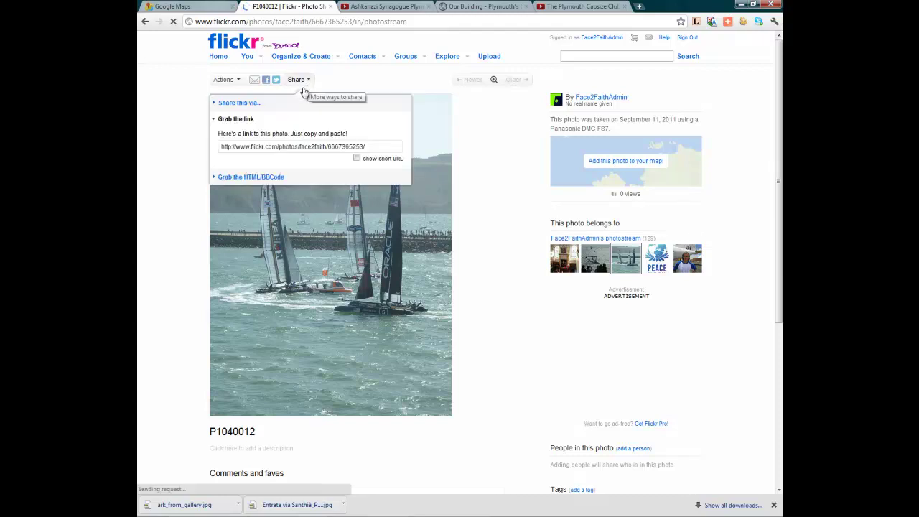
{"action": "left_click", "coordinate": [225, 80]}
{"action": "left_click", "coordinate": [224, 80]}
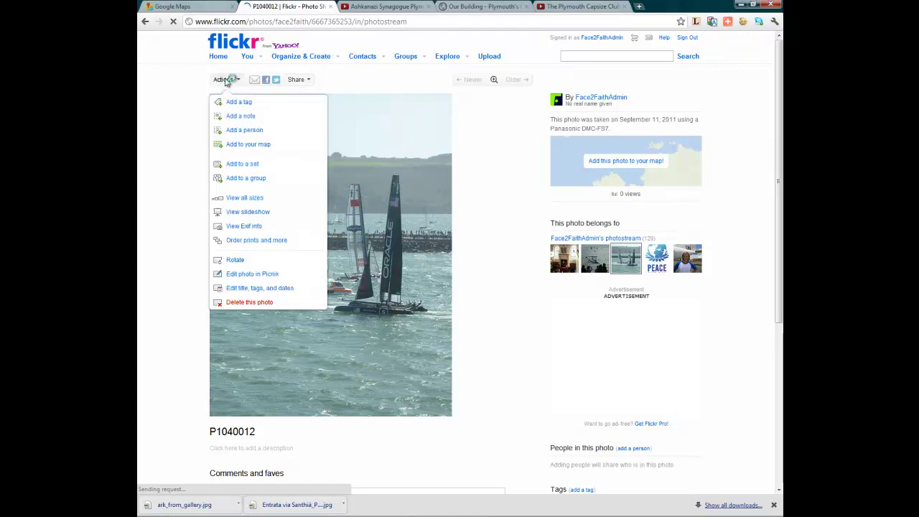
{"action": "left_click", "coordinate": [246, 199]}
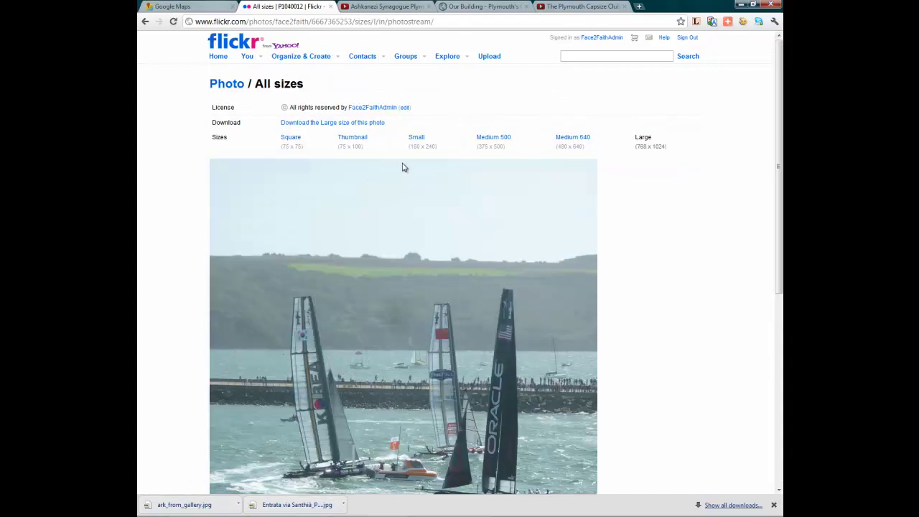
Show the yacht photo at Medium 500 size and copy its image URL
{"action": "double_click", "coordinate": [417, 138]}
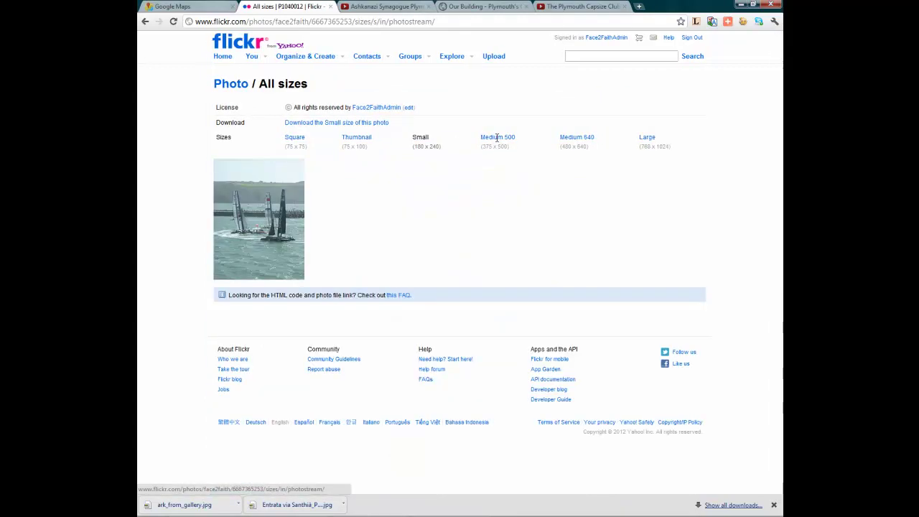
{"action": "triple_click", "coordinate": [498, 138]}
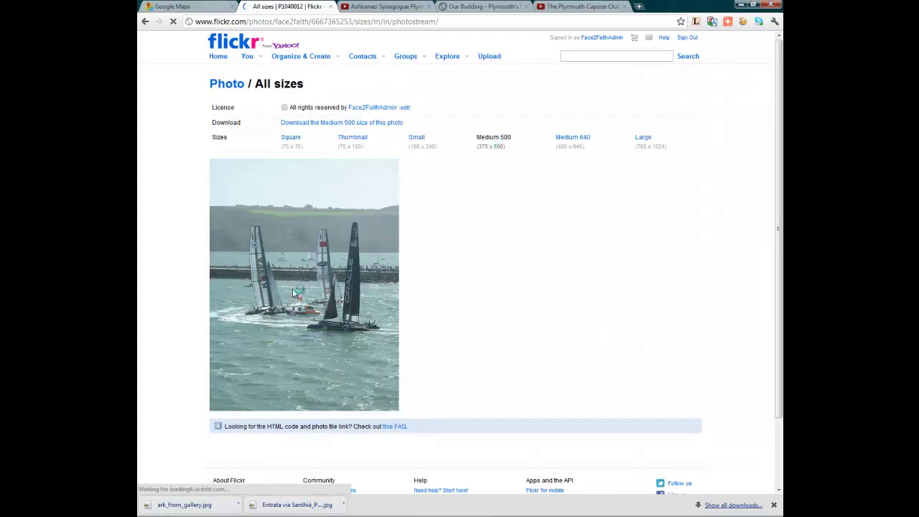
{"action": "right_click", "coordinate": [292, 288]}
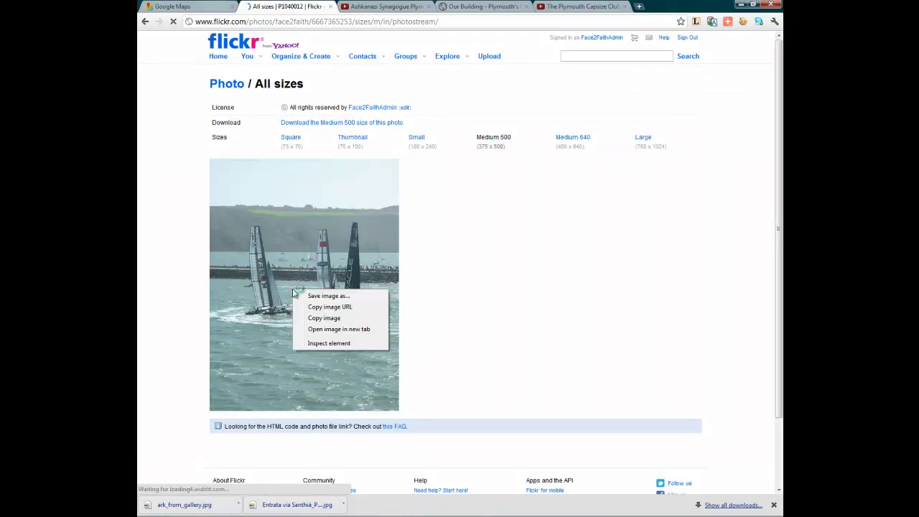
{"action": "left_click", "coordinate": [330, 307]}
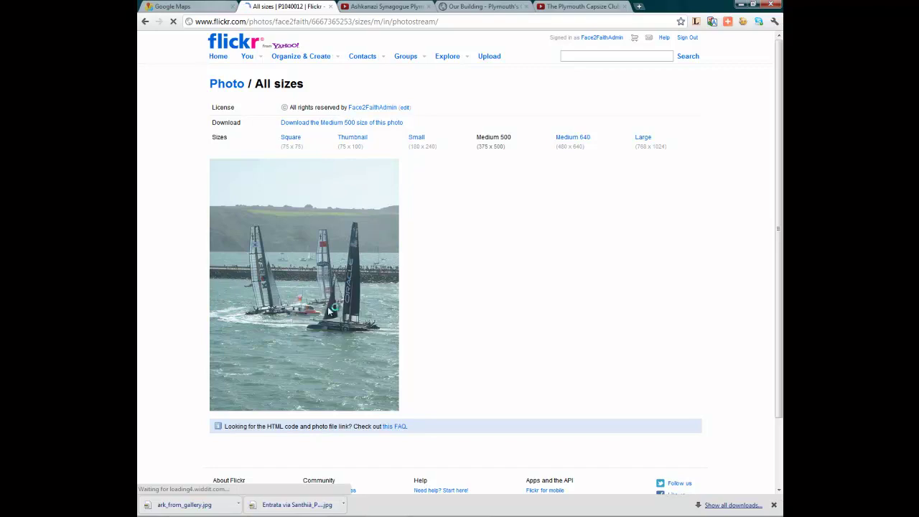
Return to Google Maps and insert the yacht photo above the placemark's description text using the copied image URL
{"action": "left_click", "coordinate": [195, 6]}
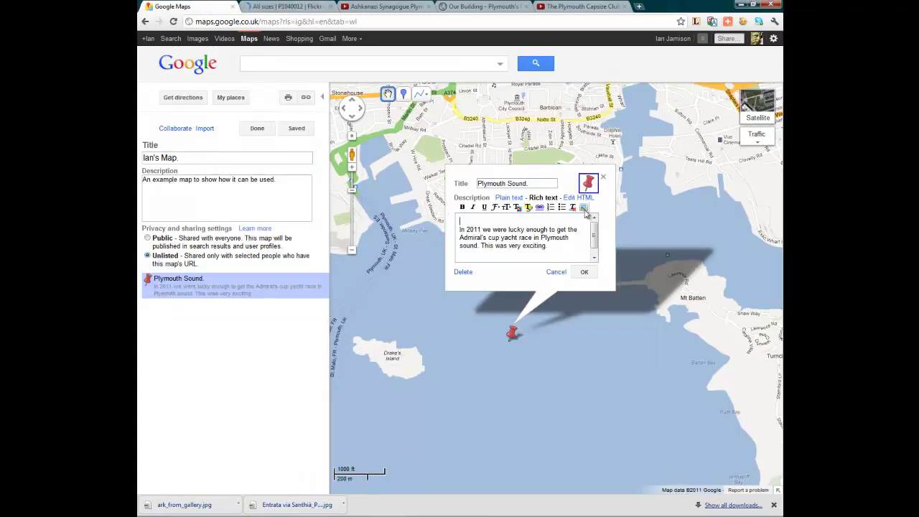
{"action": "left_click", "coordinate": [583, 208]}
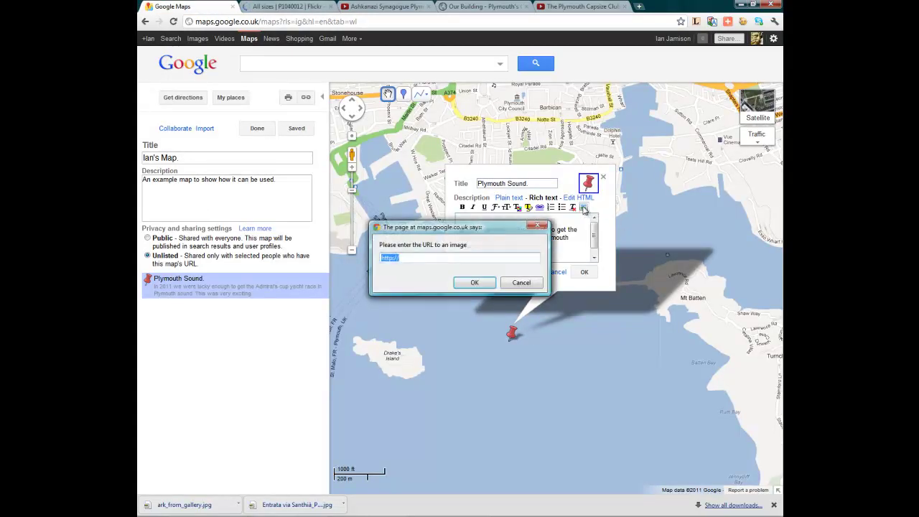
{"action": "key", "text": "BackSpace"}
{"action": "right_click", "coordinate": [387, 257]}
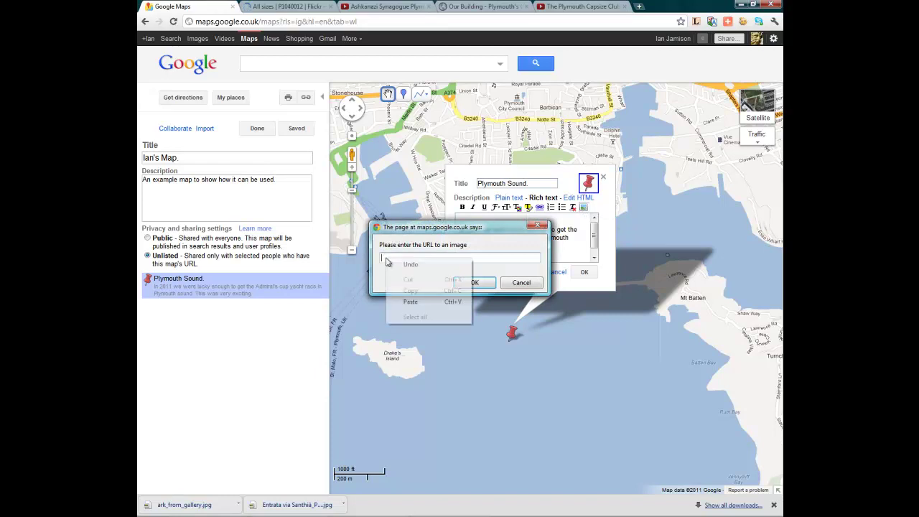
{"action": "left_click", "coordinate": [416, 302]}
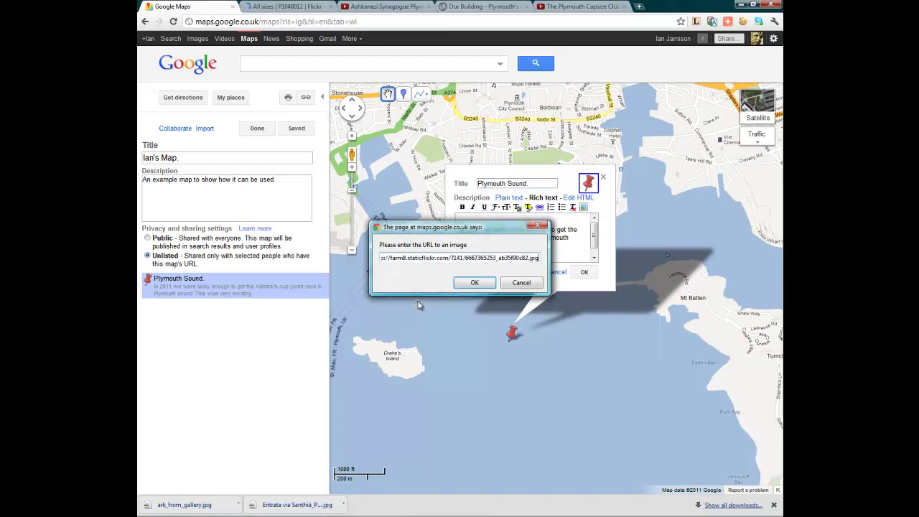
{"action": "left_click", "coordinate": [474, 283]}
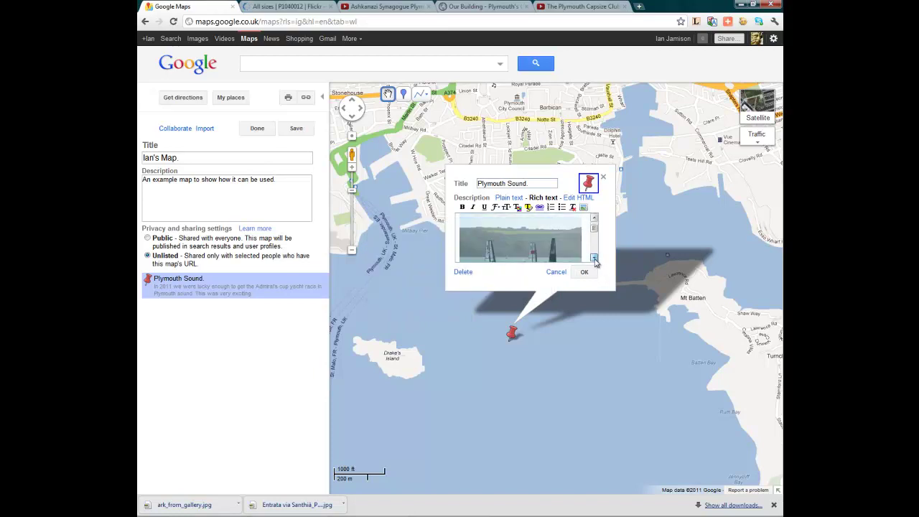
Add the sentence "You can watch one day's racing on youtube at this url." at the end of the placemark's description
{"action": "left_click", "coordinate": [594, 258]}
{"action": "left_click", "coordinate": [593, 258]}
{"action": "left_click", "coordinate": [594, 258]}
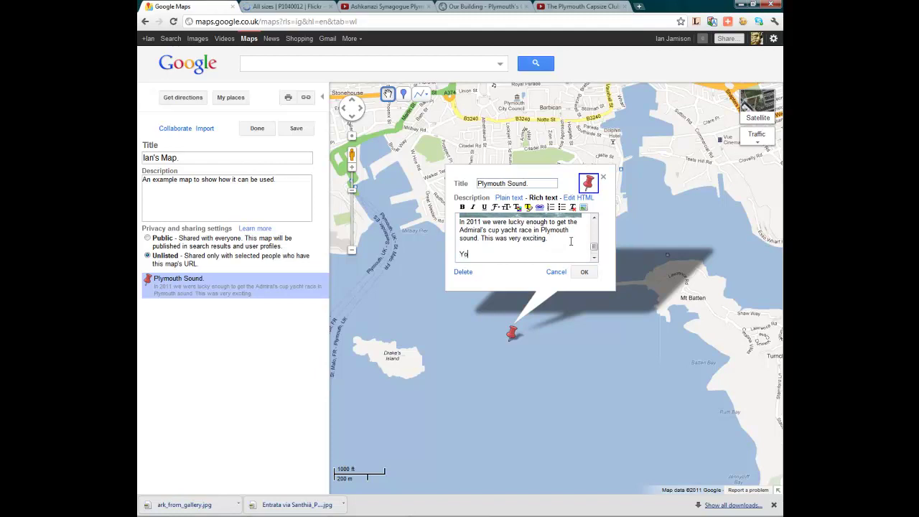
{"action": "type", "text": "u can watch one day's racing"}
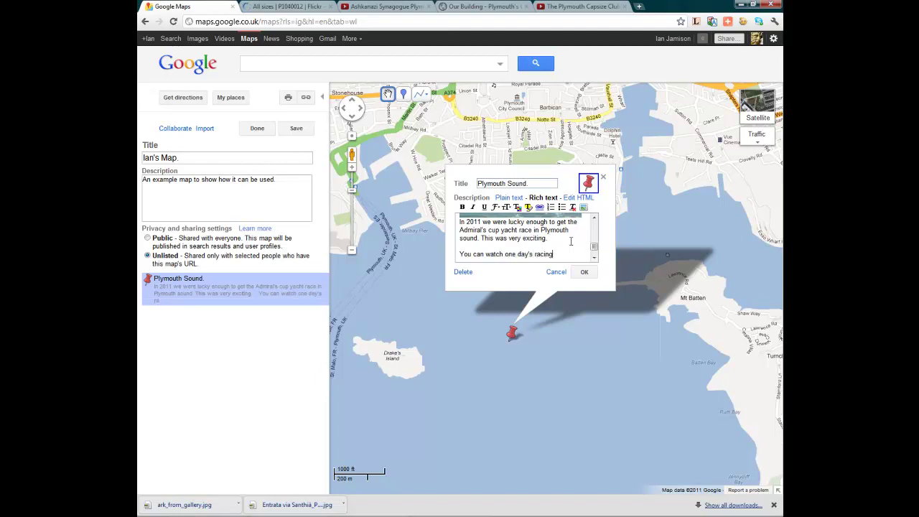
{"action": "type", "text": " on youtube "}
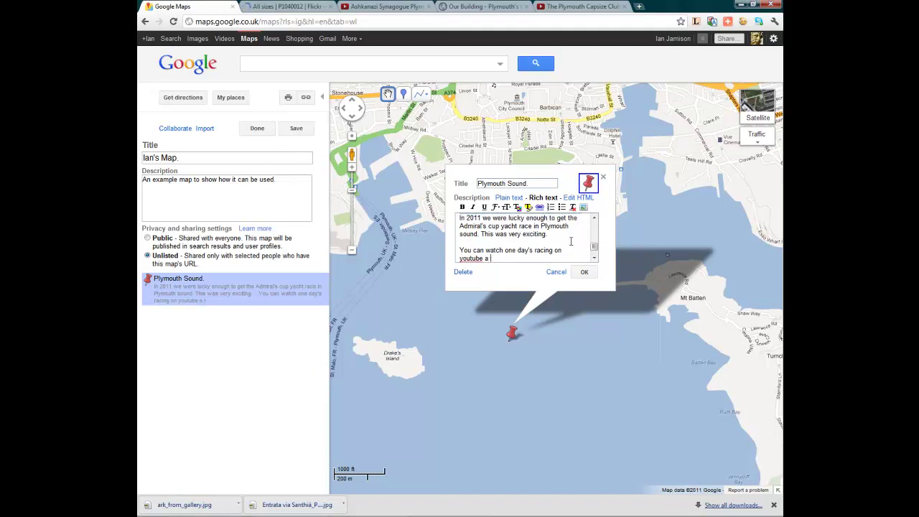
{"action": "type", "text": "at this url."}
Switch to YouTube and copy the share link of the video "The Plymouth Capsize Club"
{"action": "left_click", "coordinate": [581, 7]}
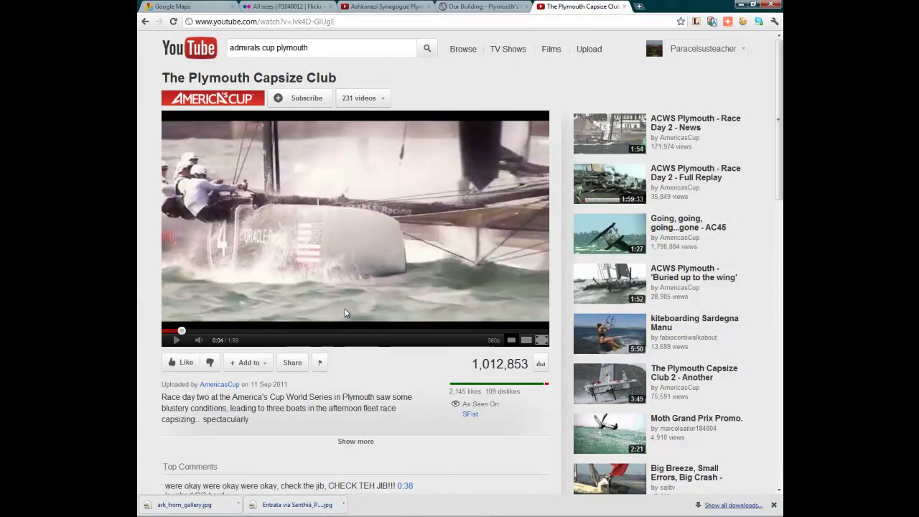
{"action": "left_click", "coordinate": [291, 363]}
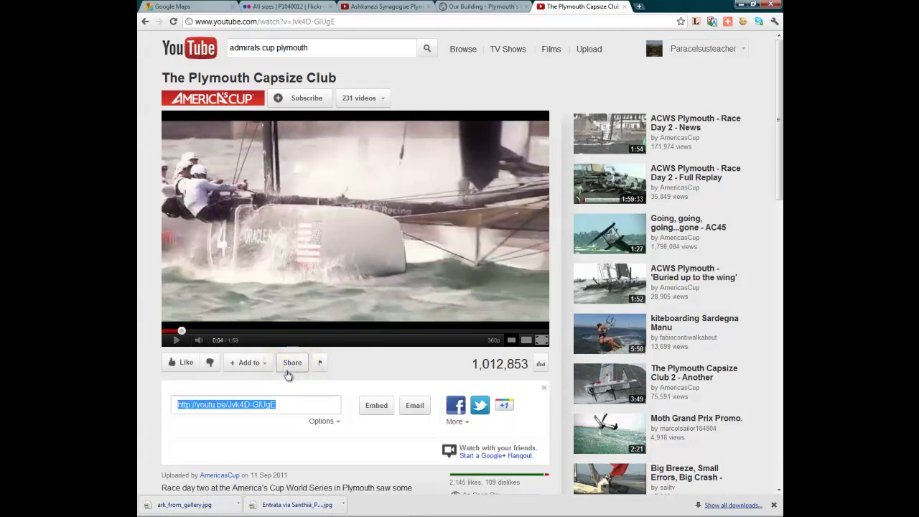
{"action": "right_click", "coordinate": [267, 406]}
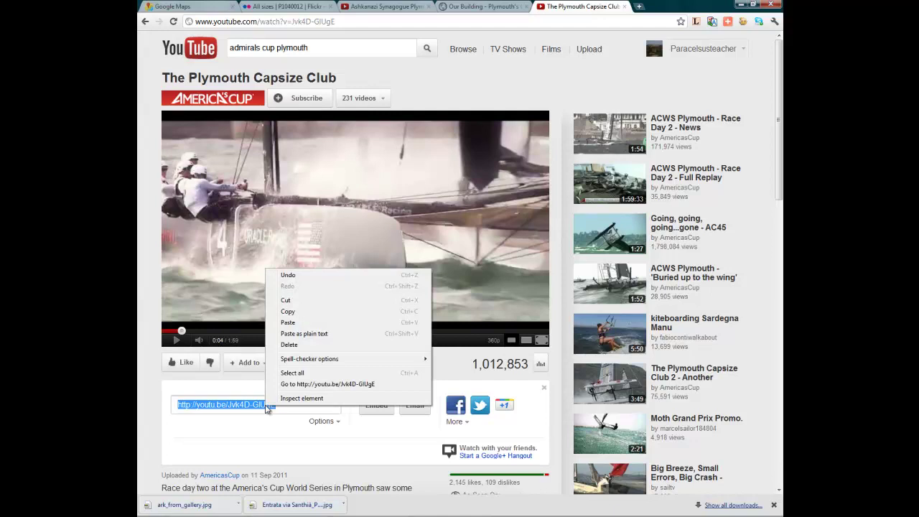
{"action": "left_click", "coordinate": [298, 313]}
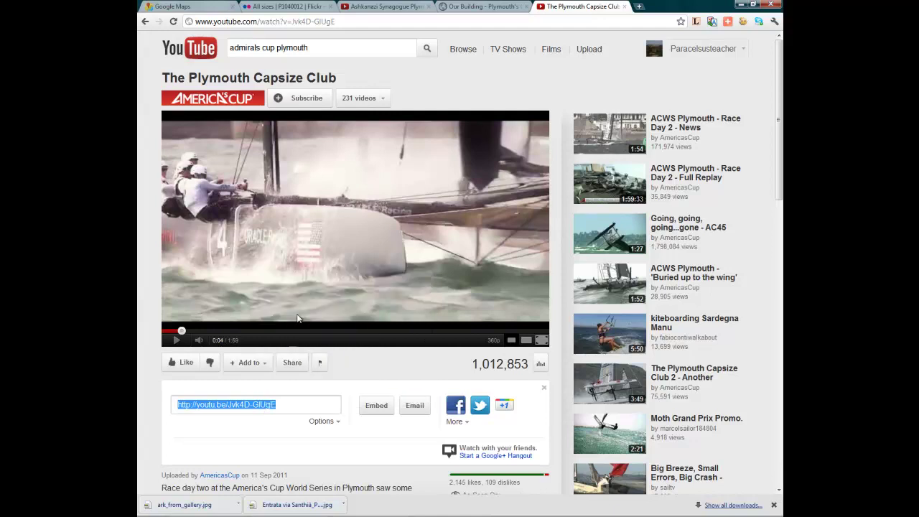
Return to Google Maps and link the words "at this url." in the description to the copied YouTube address
{"action": "left_click", "coordinate": [207, 10]}
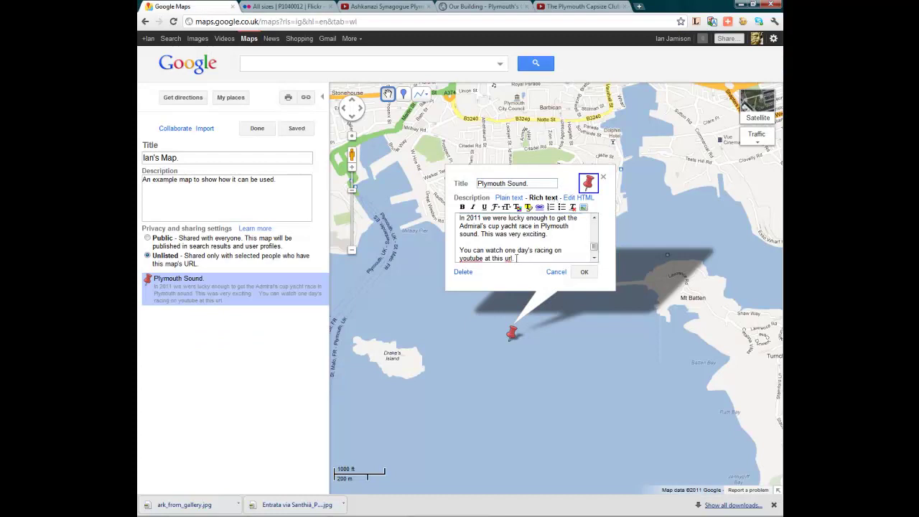
{"action": "left_click_drag", "start_coordinate": [516, 258], "coordinate": [485, 259]}
{"action": "left_click", "coordinate": [539, 207]}
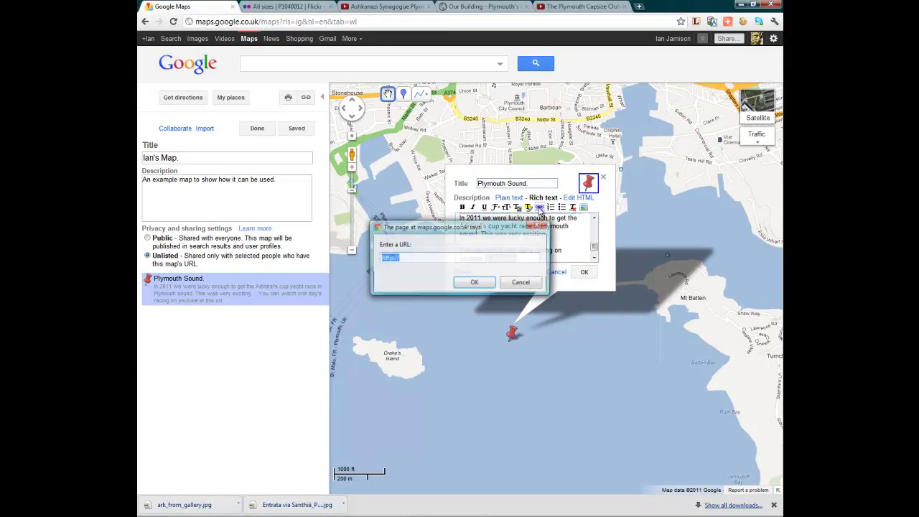
{"action": "key", "text": "BackSpace"}
{"action": "right_click", "coordinate": [396, 258]}
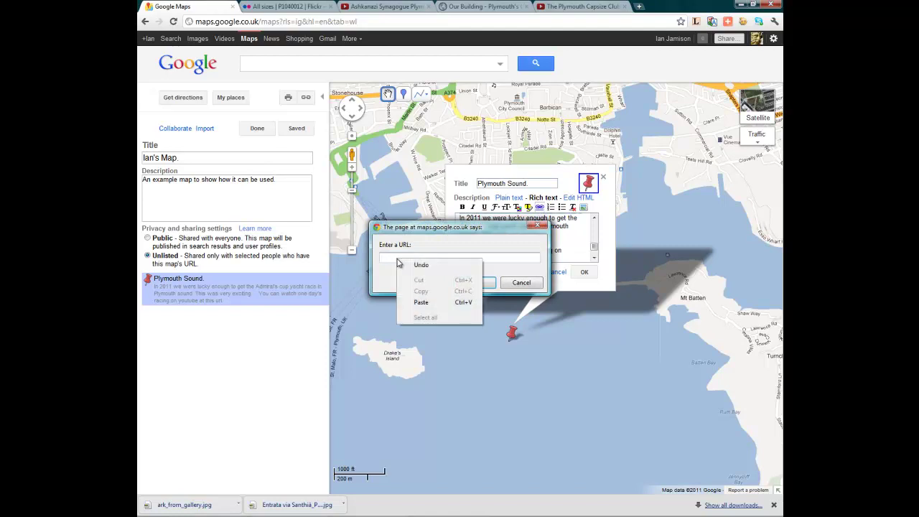
{"action": "left_click", "coordinate": [422, 302]}
{"action": "left_click", "coordinate": [485, 284]}
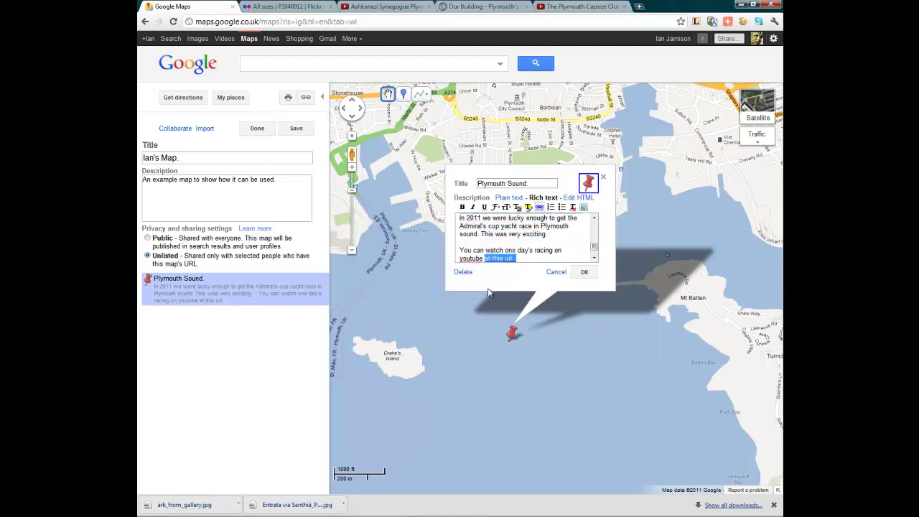
Apply the placemark edits and save the map, checking the Plymouth Sound placemark's content
{"action": "left_click", "coordinate": [584, 273]}
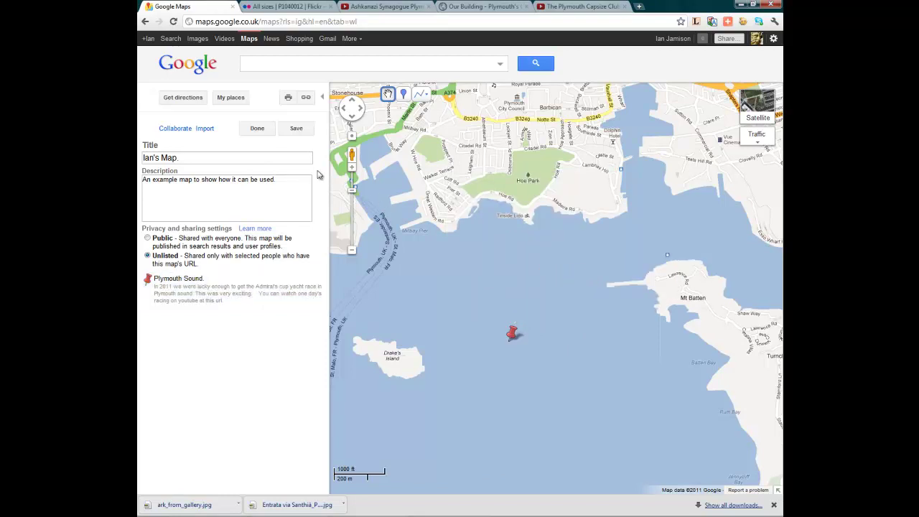
{"action": "left_click", "coordinate": [295, 129]}
{"action": "left_click", "coordinate": [178, 280]}
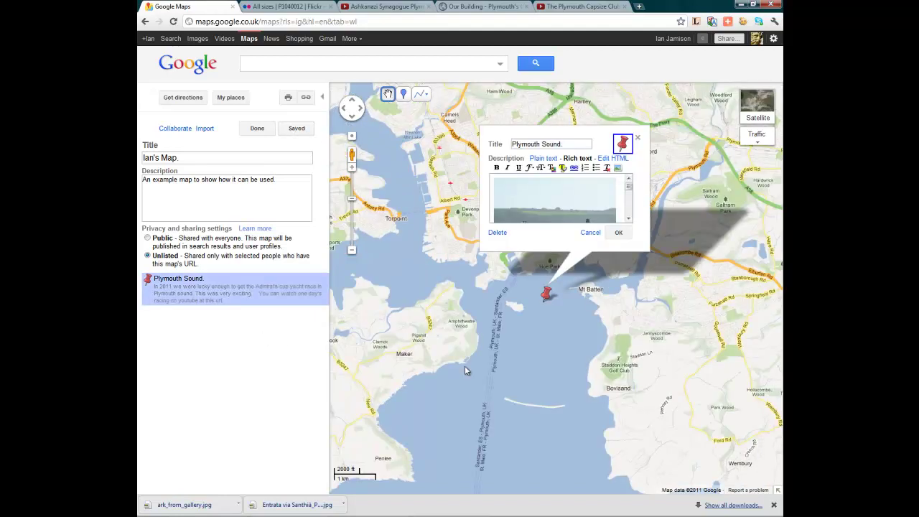
{"action": "left_click", "coordinate": [516, 354]}
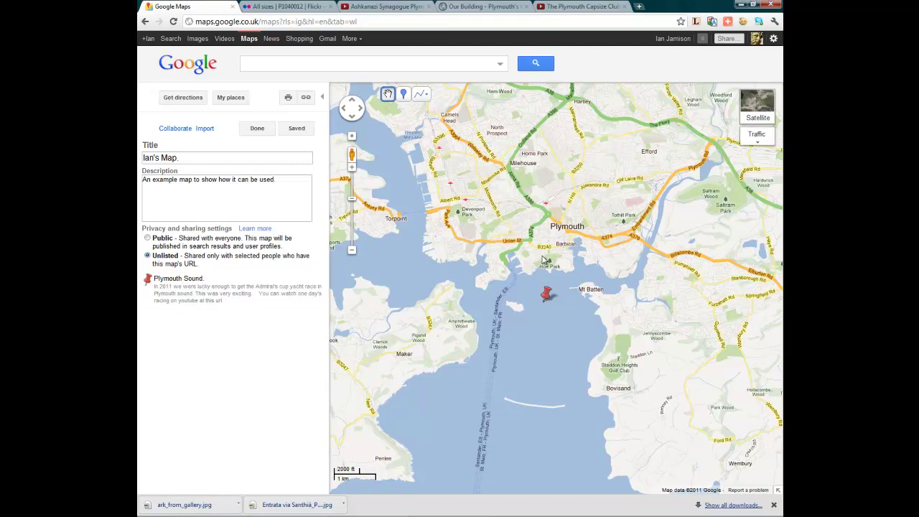
Locate the Merchant's House north of Notte St in central Plymouth and open its place information
{"action": "scroll", "coordinate": [550, 247], "scroll_direction": "up", "scroll_amount": 1}
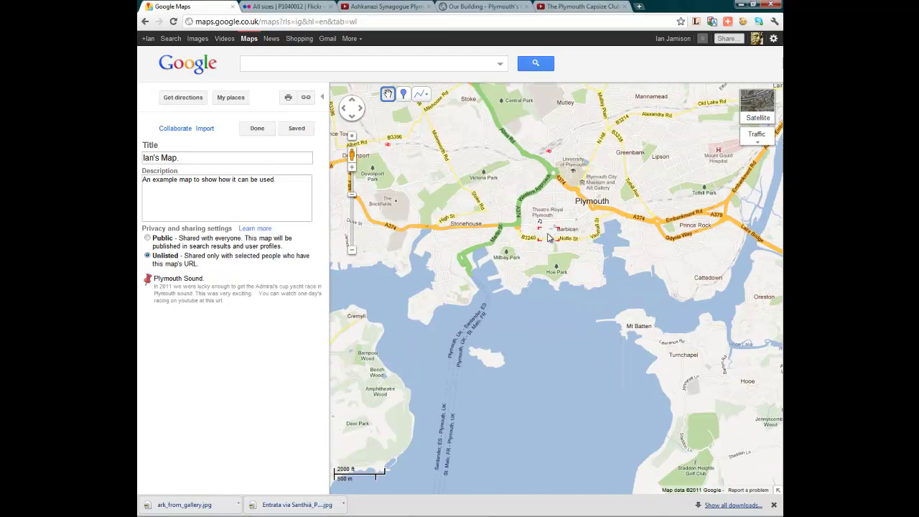
{"action": "scroll", "coordinate": [548, 238], "scroll_direction": "up", "scroll_amount": 1}
{"action": "scroll", "coordinate": [586, 238], "scroll_direction": "up", "scroll_amount": 1}
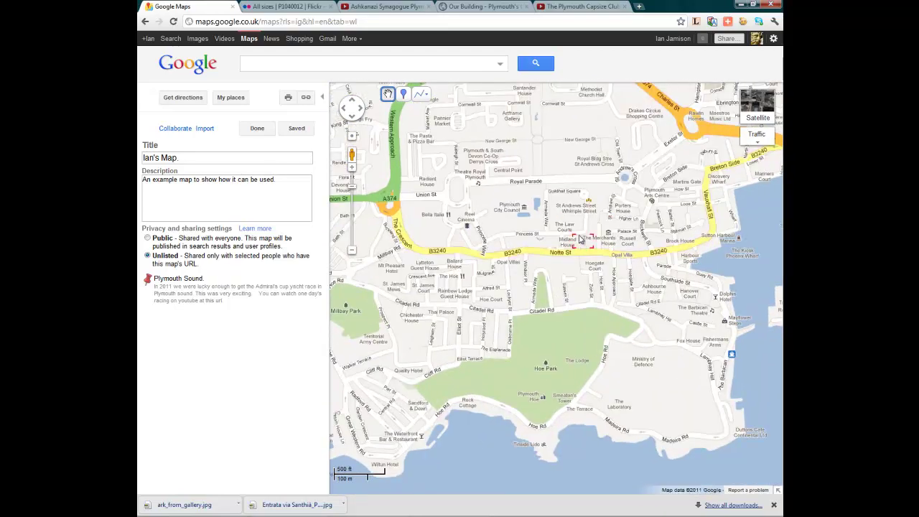
{"action": "scroll", "coordinate": [590, 244], "scroll_direction": "up", "scroll_amount": 1}
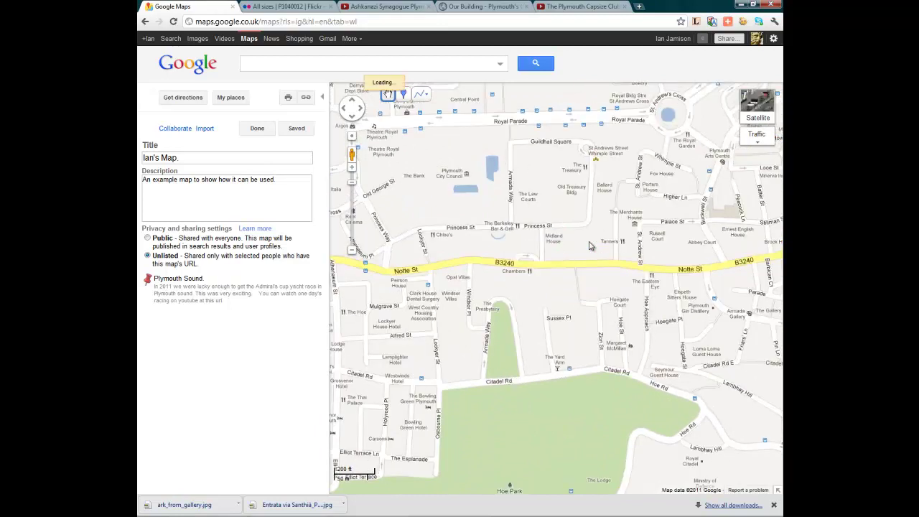
{"action": "left_click", "coordinate": [633, 224]}
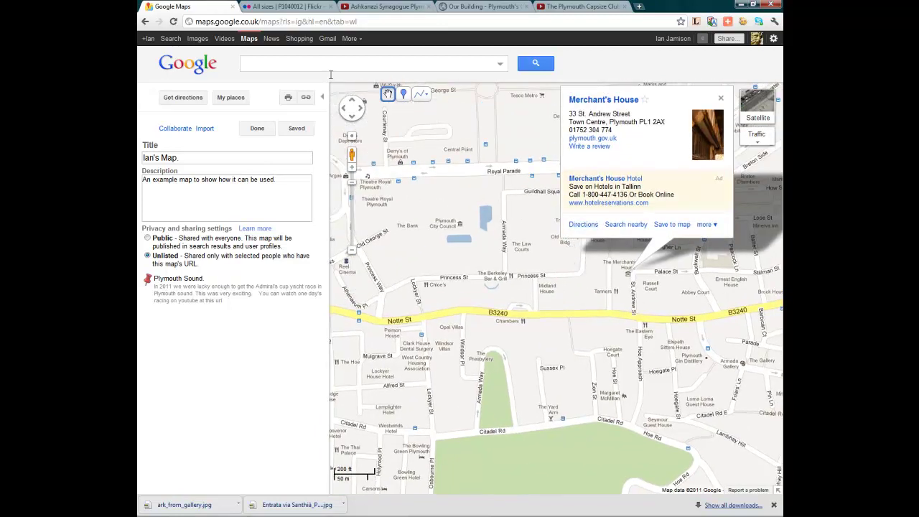
Place a placemark just north of Princess St, near the Old Treasury Bldg, and title it "Plymouth Synagogue."
{"action": "left_click", "coordinate": [404, 94]}
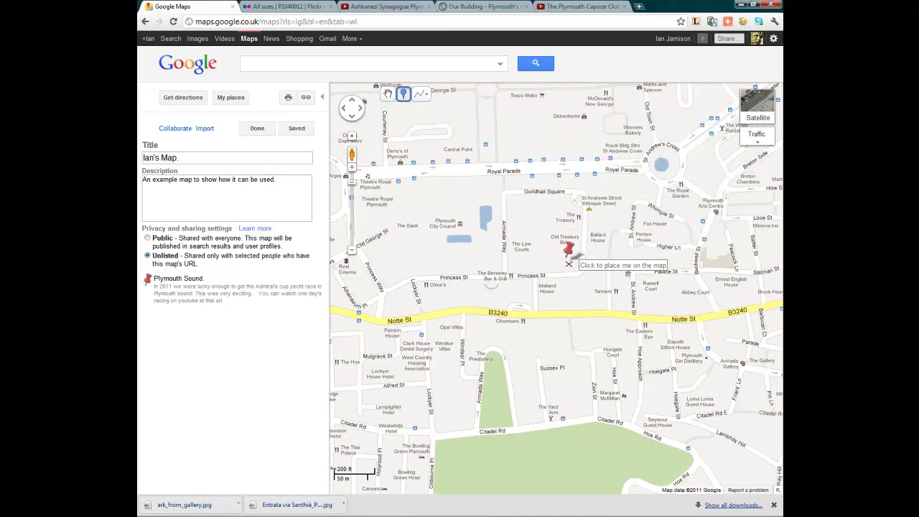
{"action": "left_click", "coordinate": [569, 265]}
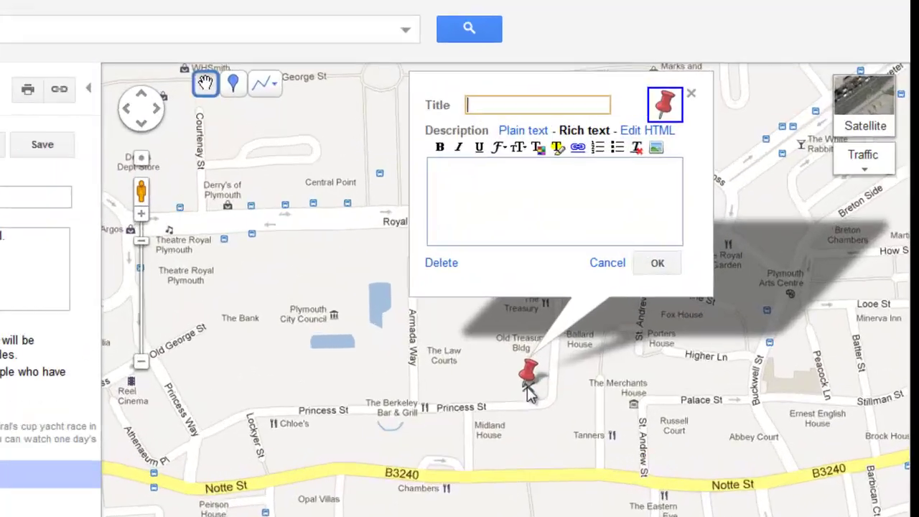
{"action": "type", "text": "P"}
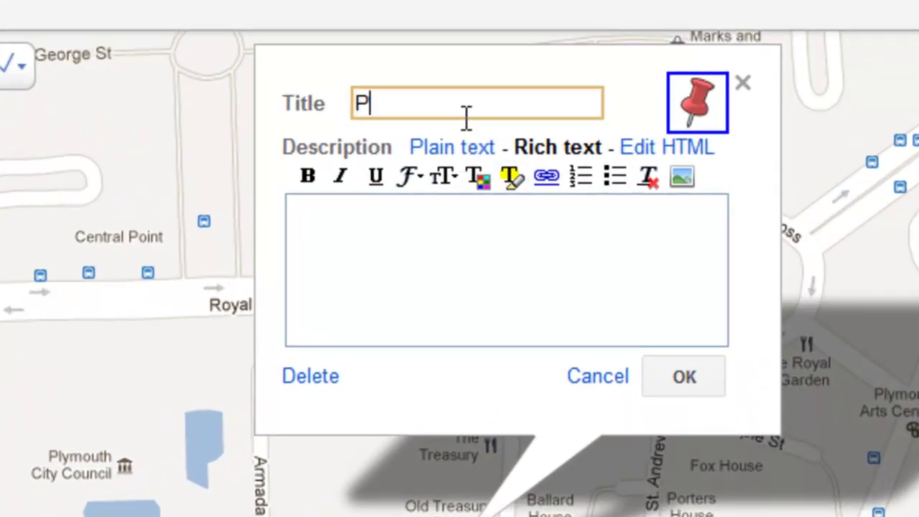
{"action": "type", "text": "lymouth S"}
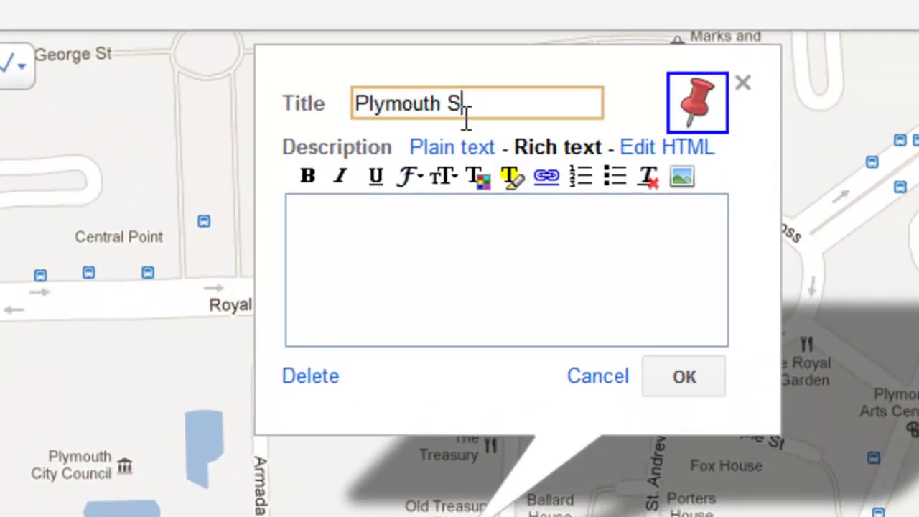
{"action": "type", "text": "ynaga"}
{"action": "key", "text": "BackSpace"}
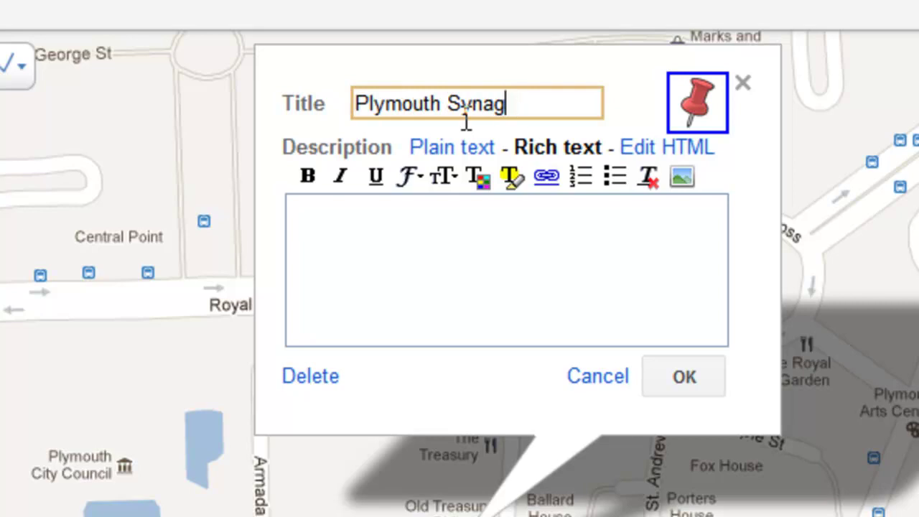
{"action": "type", "text": "ogue."}
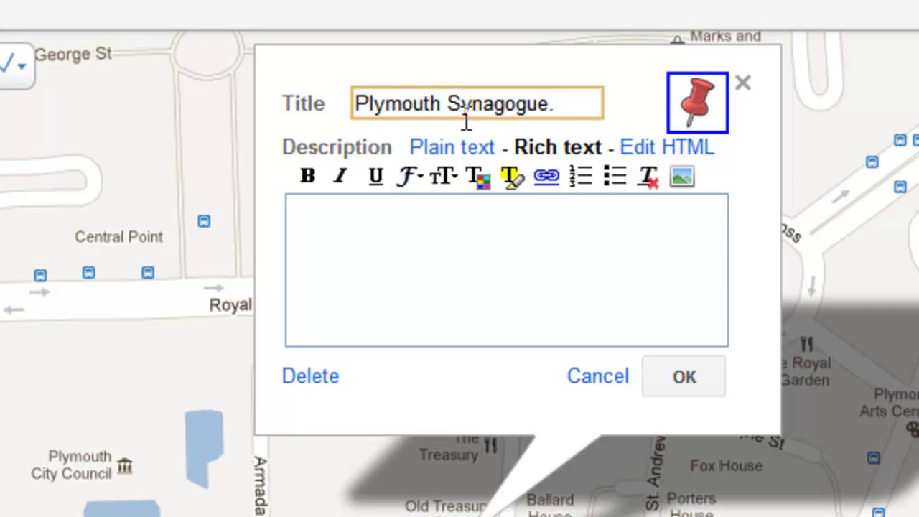
Enter the placemark description "Plymouth Synagogue is a very old and very beautiful building, used by our Jewish Community for worship."
{"action": "left_click", "coordinate": [465, 221]}
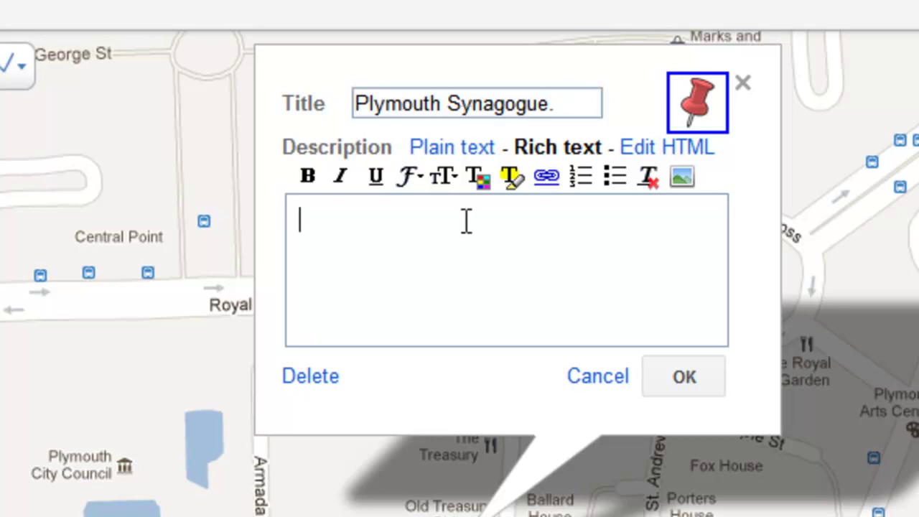
{"action": "type", "text": "Plymouth "}
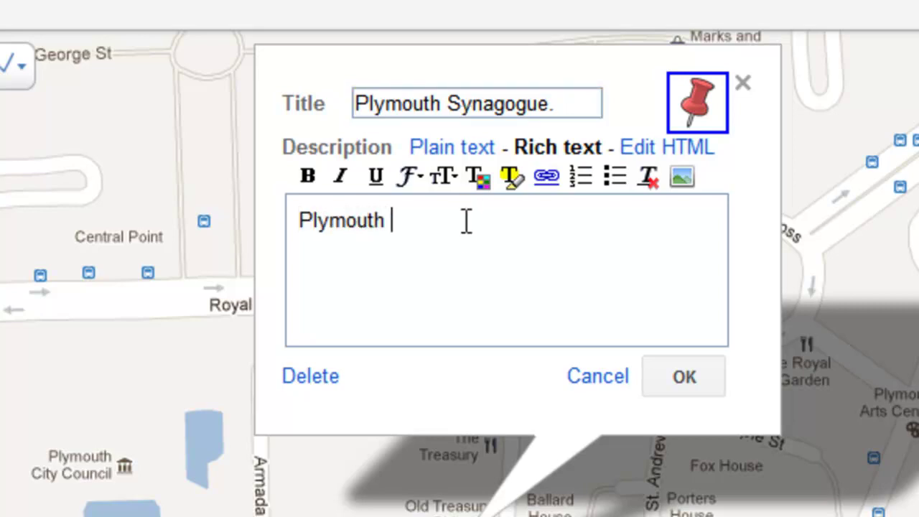
{"action": "type", "text": "Synago"}
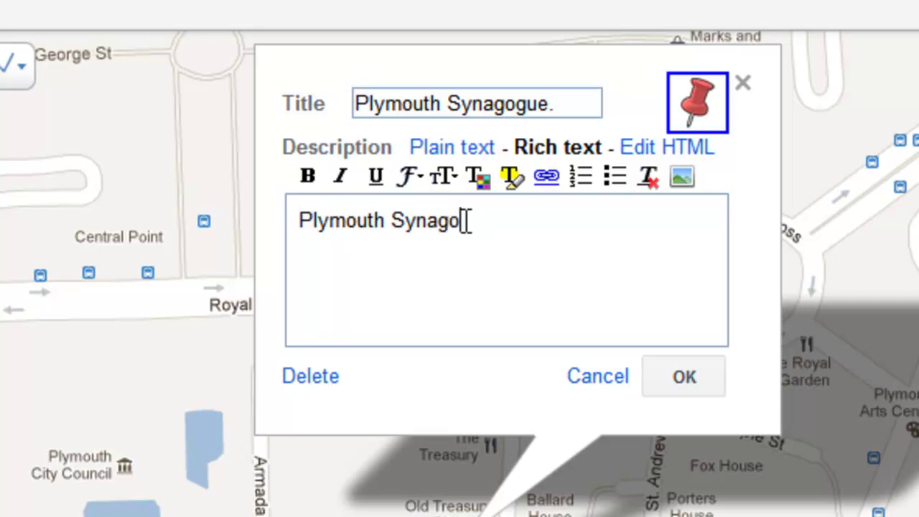
{"action": "type", "text": "gue is a"}
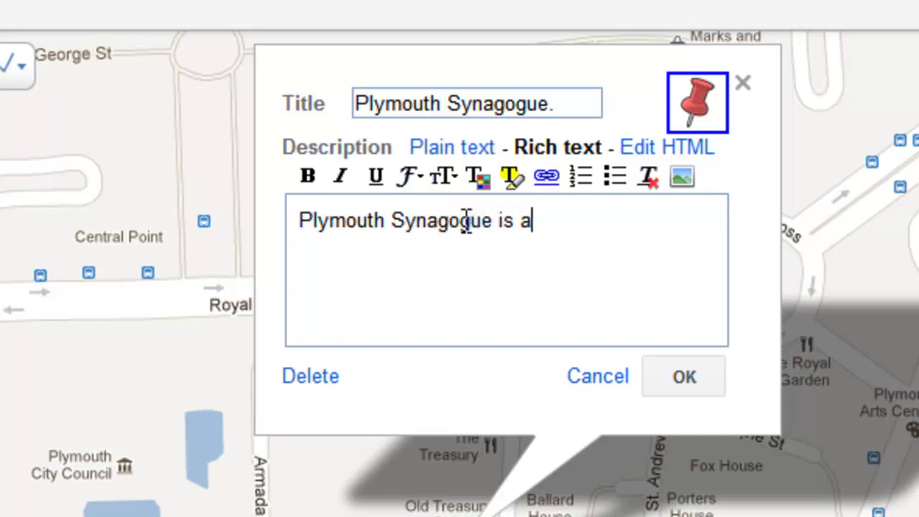
{"action": "type", "text": " very old a"}
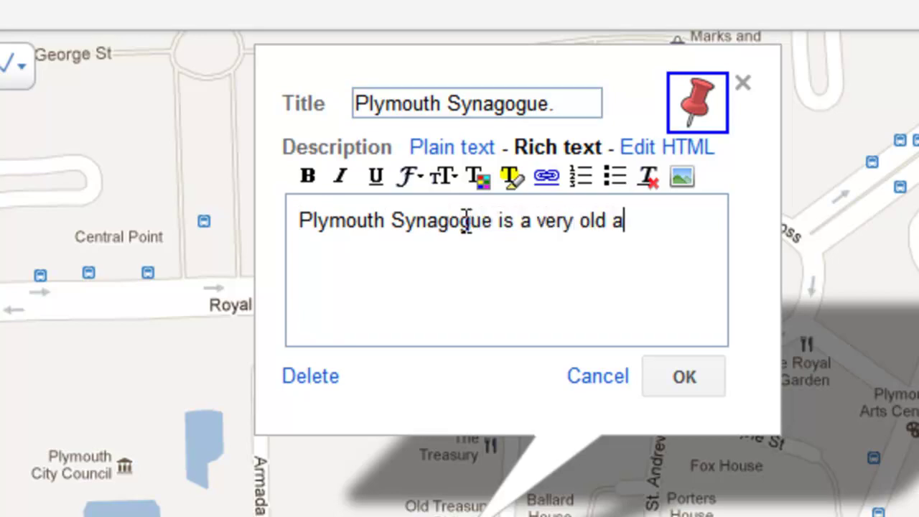
{"action": "type", "text": "nd very be"}
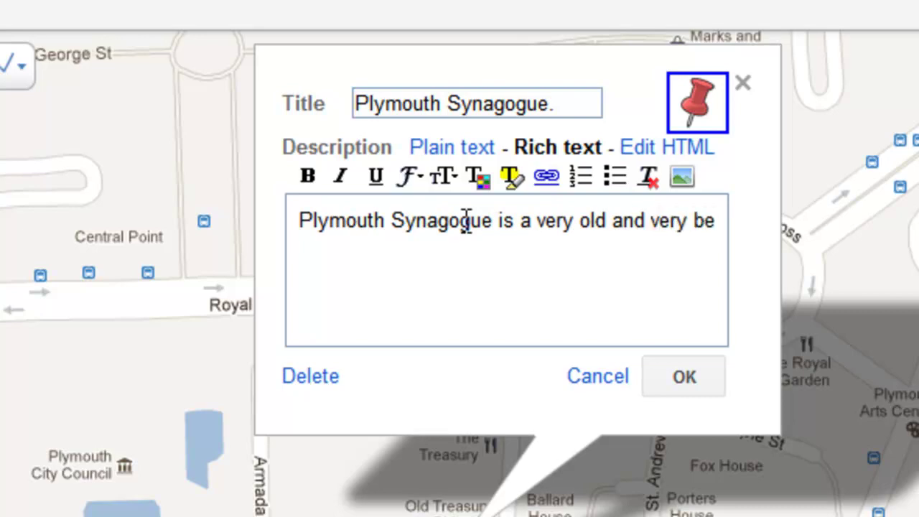
{"action": "type", "text": "autfiulu"}
{"action": "key", "text": "BackSpace"}
{"action": "key", "text": "BackSpace"}
{"action": "key", "text": "BackSpace"}
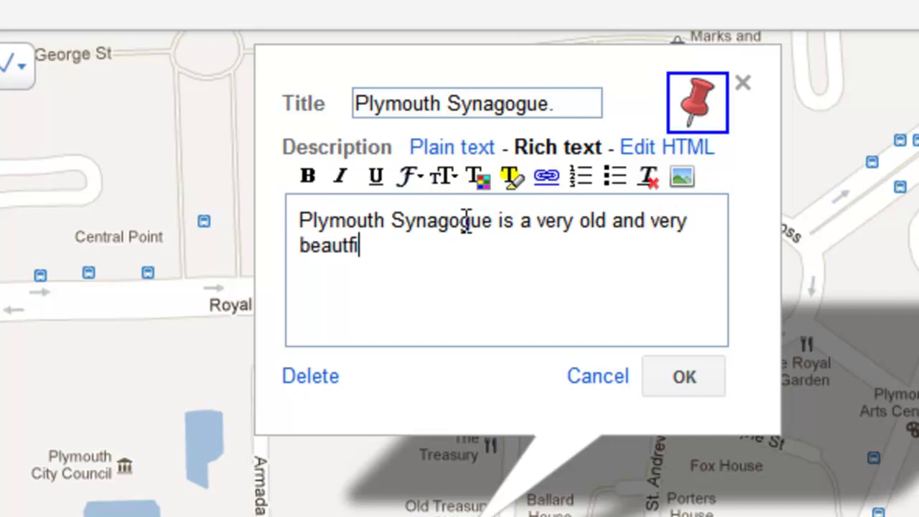
{"action": "key", "text": "BackSpace"}
{"action": "key", "text": "BackSpace"}
{"action": "type", "text": "ifu"}
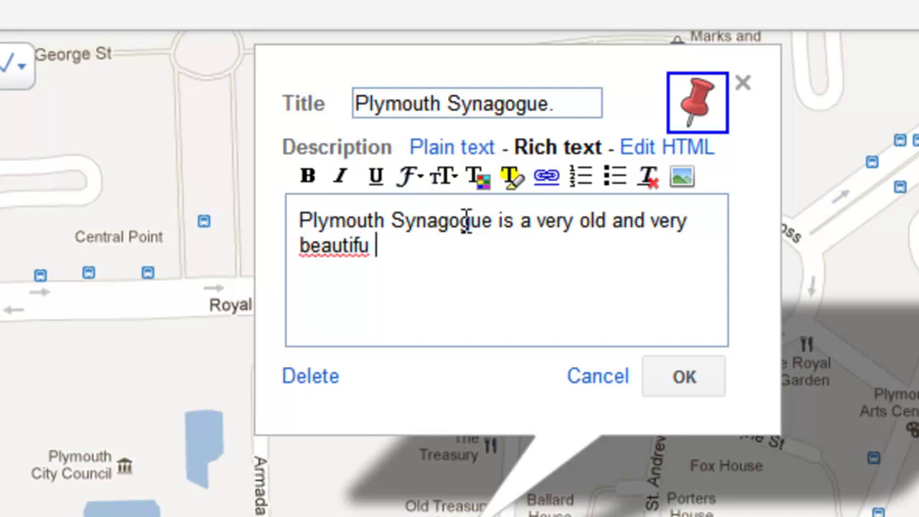
{"action": "key", "text": "BackSpace"}
{"action": "type", "text": "l building"}
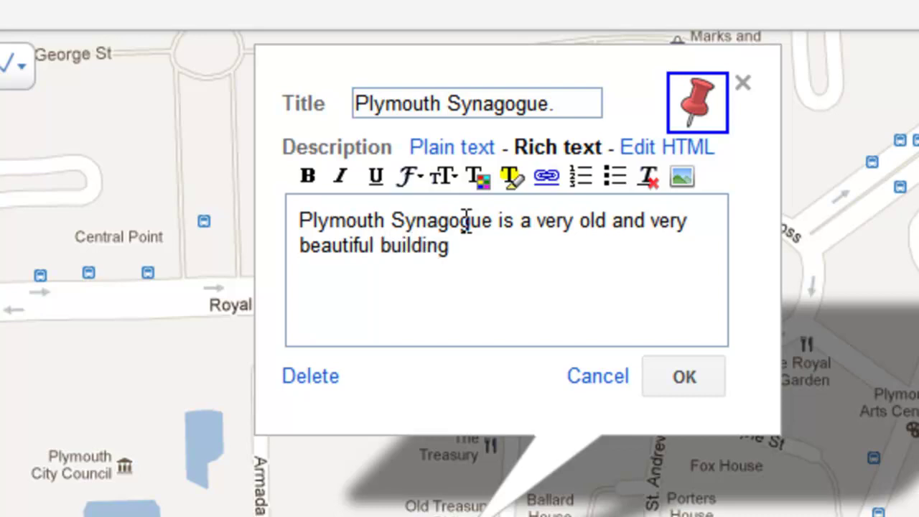
{"action": "type", "text": ", used by our"}
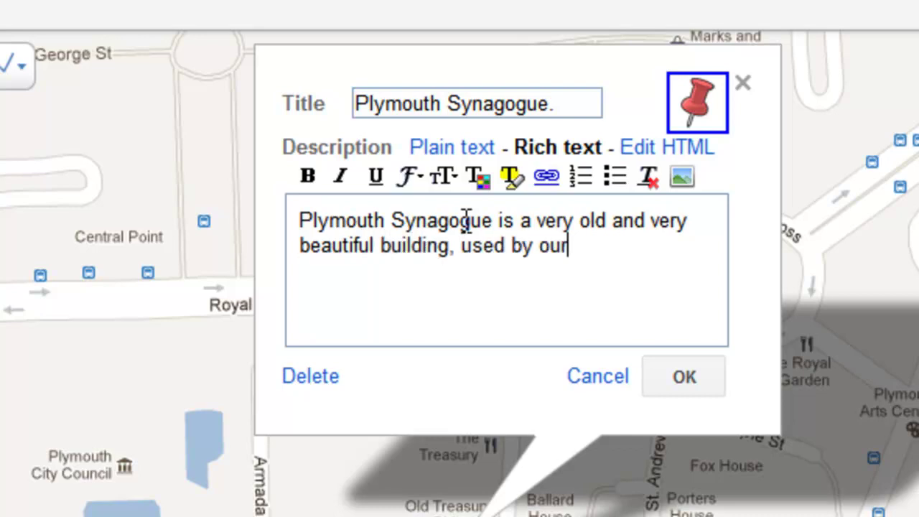
{"action": "type", "text": " Jewish Com"}
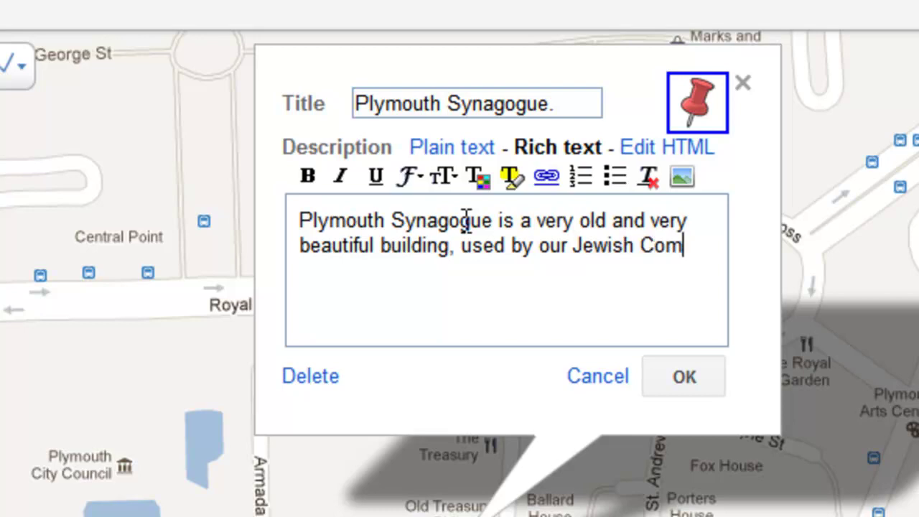
{"action": "type", "text": "munity fow"}
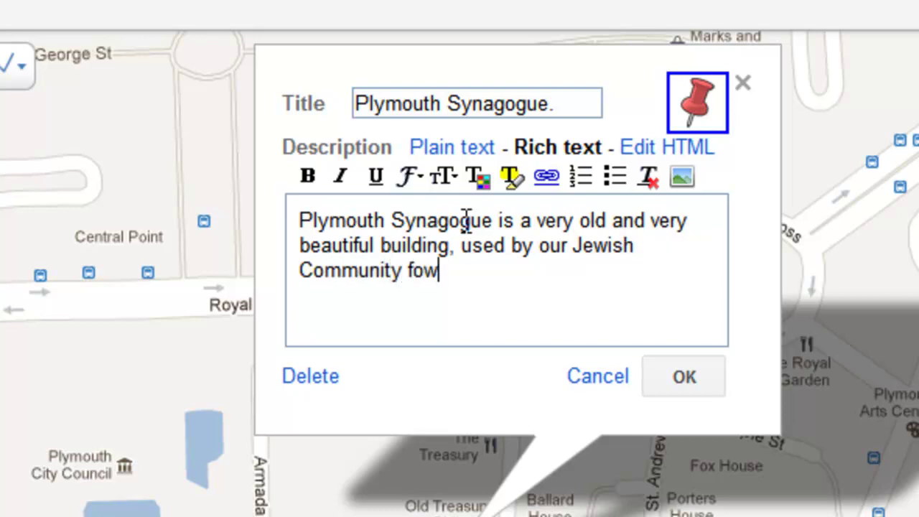
{"action": "key", "text": "BackSpace"}
{"action": "type", "text": "r worksh"}
{"action": "key", "text": "BackSpace"}
{"action": "key", "text": "BackSpace"}
{"action": "key", "text": "BackSpace"}
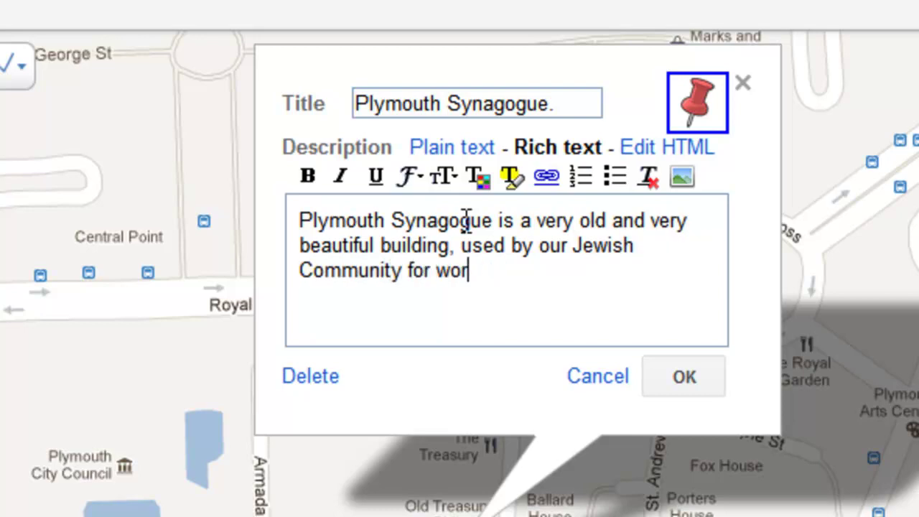
{"action": "key", "text": "BackSpace"}
{"action": "type", "text": "rship."}
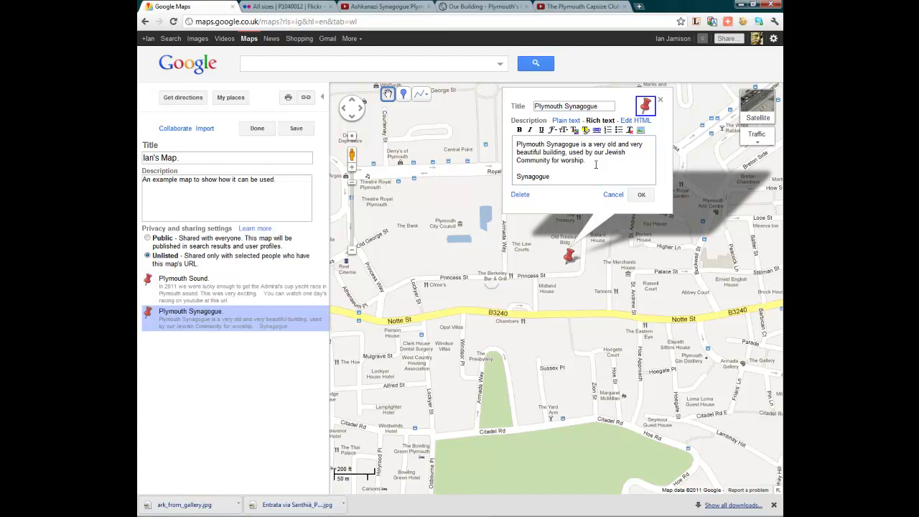
Add the separate lines "Synagogue website" and "Virtual tour" beneath the description text
{"action": "key", "text": "Return"}
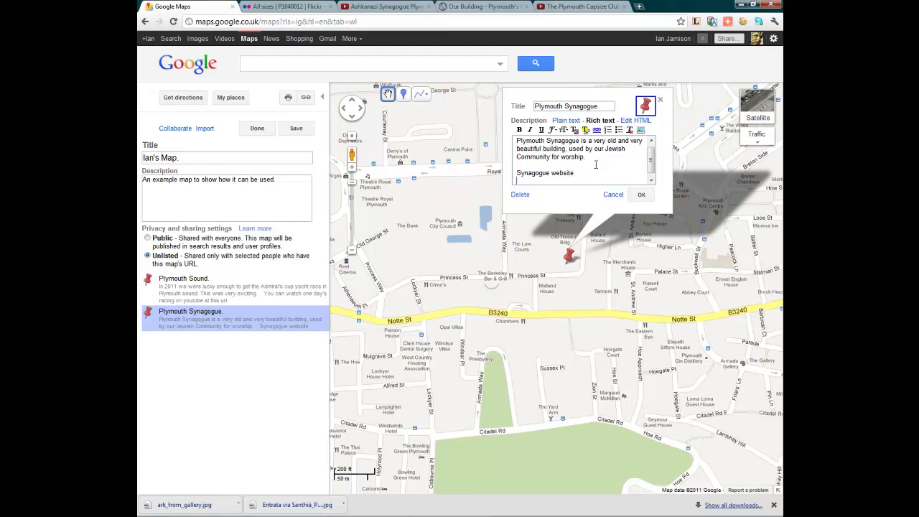
{"action": "type", "text": "Virtual tour"}
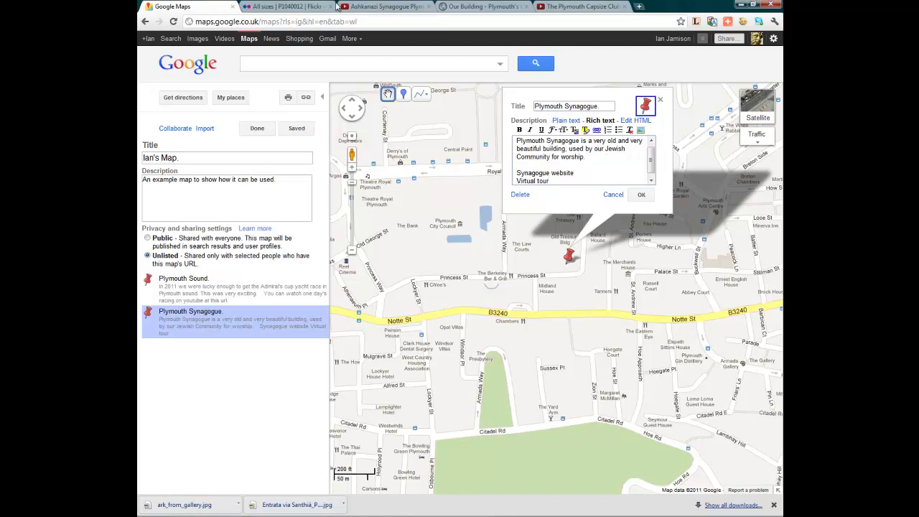
{"action": "left_click", "coordinate": [485, 7]}
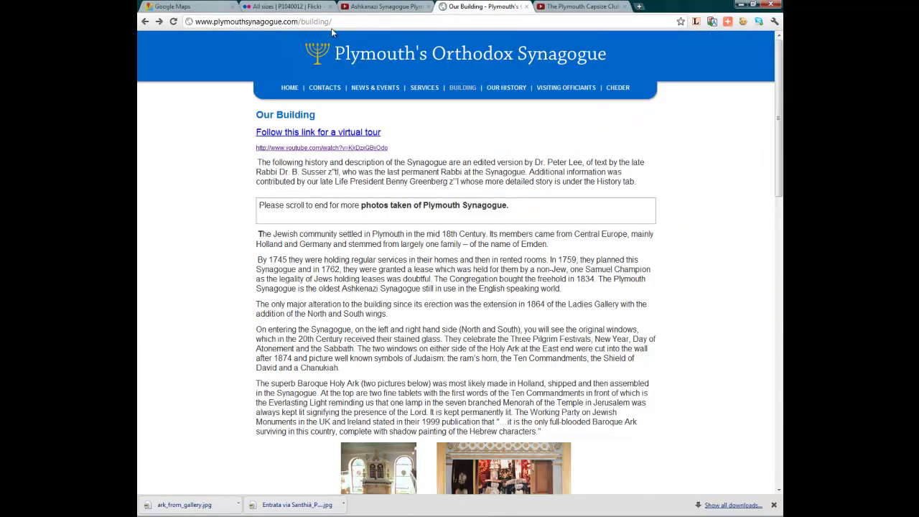
{"action": "left_click_drag", "start_coordinate": [333, 21], "coordinate": [219, 20]}
{"action": "left_click", "coordinate": [295, 22]}
{"action": "left_click_drag", "start_coordinate": [298, 22], "coordinate": [188, 18]}
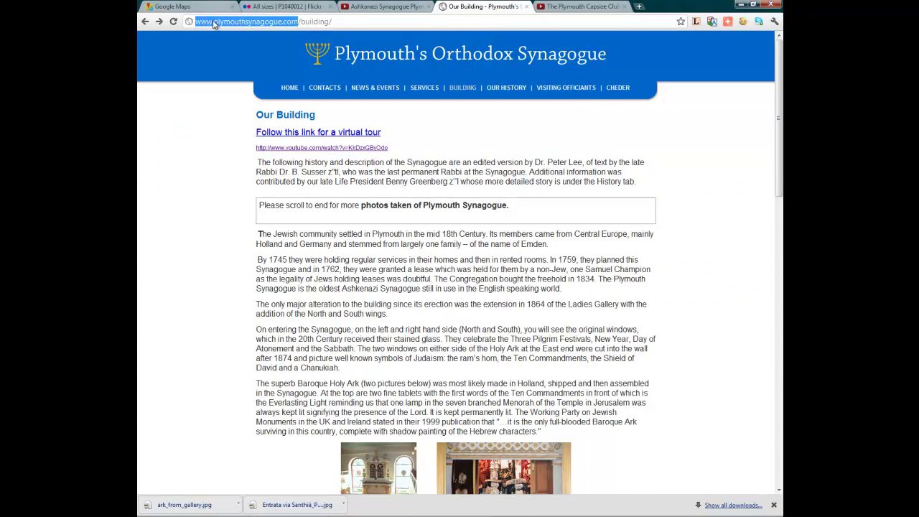
{"action": "right_click", "coordinate": [214, 23]}
{"action": "left_click", "coordinate": [248, 52]}
Return to Google Maps and link the words "Synagogue website" in the description to the copied site address
{"action": "left_click", "coordinate": [195, 13]}
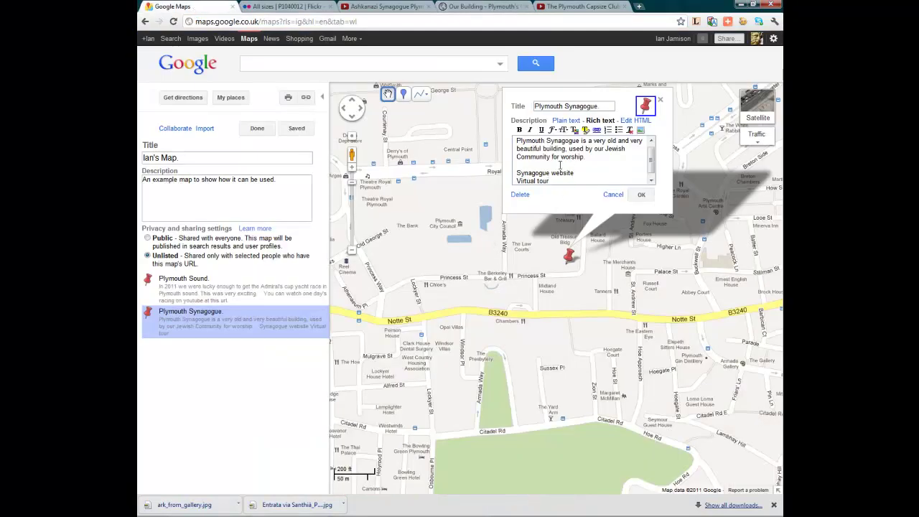
{"action": "left_click_drag", "start_coordinate": [580, 173], "coordinate": [518, 174]}
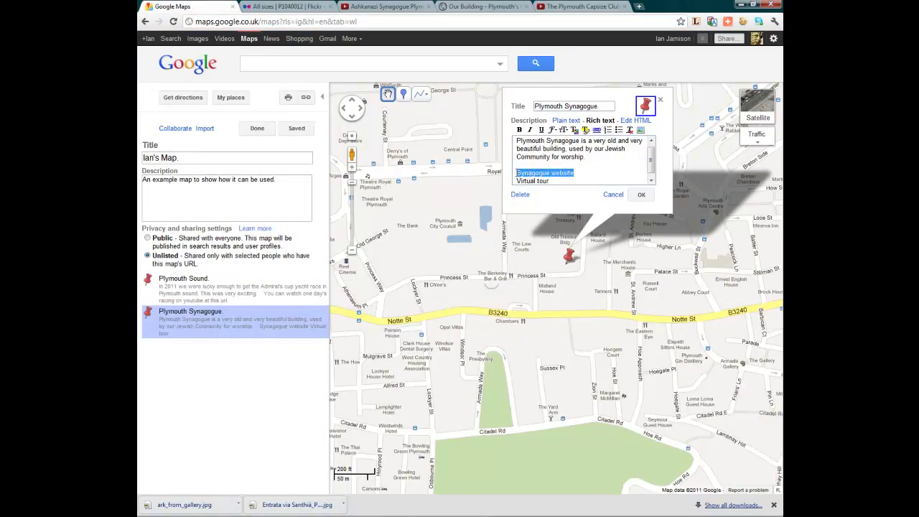
{"action": "left_click", "coordinate": [597, 130]}
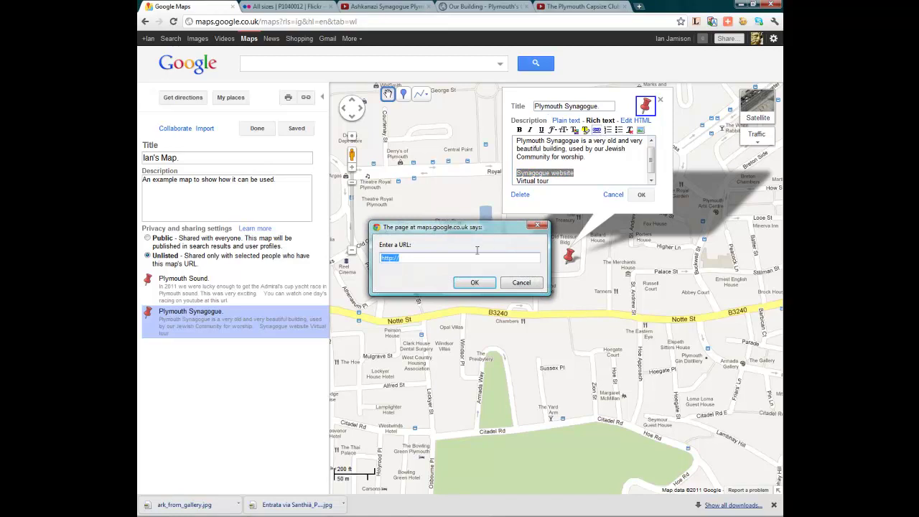
{"action": "key", "text": "BackSpace"}
{"action": "right_click", "coordinate": [428, 257]}
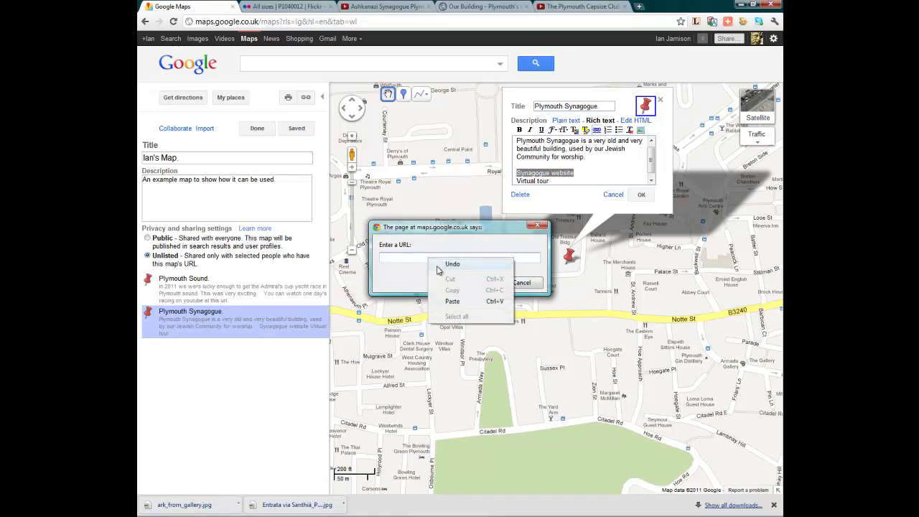
{"action": "left_click", "coordinate": [445, 300]}
{"action": "left_click", "coordinate": [473, 283]}
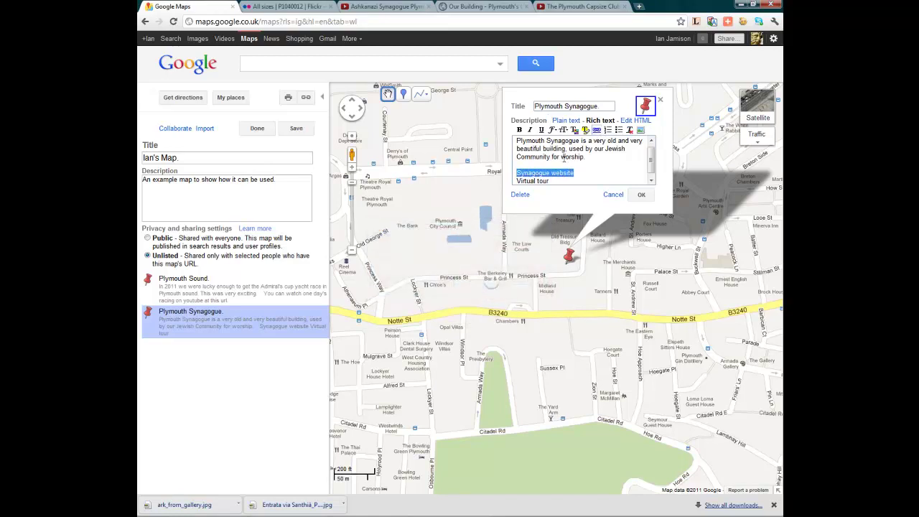
Switch to YouTube and copy the share link of the video "Ashkanazi Synagogue Plymouth"
{"action": "left_click", "coordinate": [384, 6]}
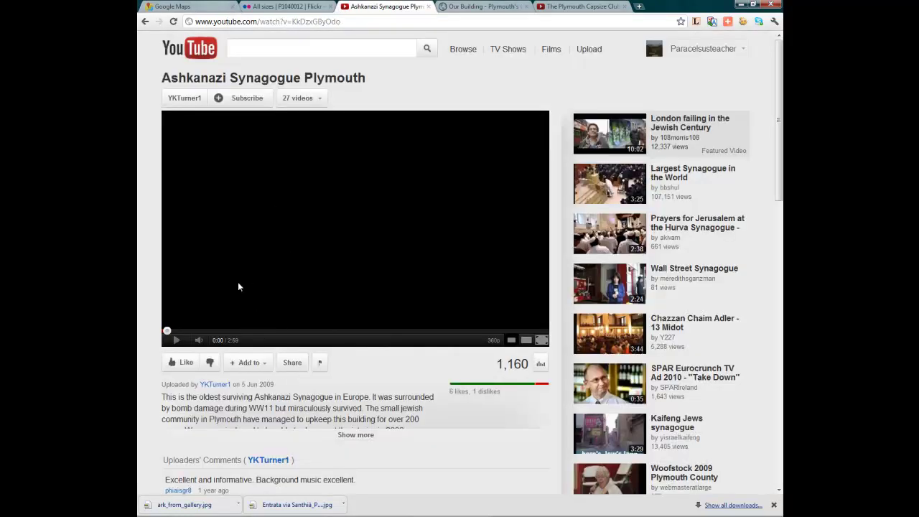
{"action": "left_click", "coordinate": [292, 364]}
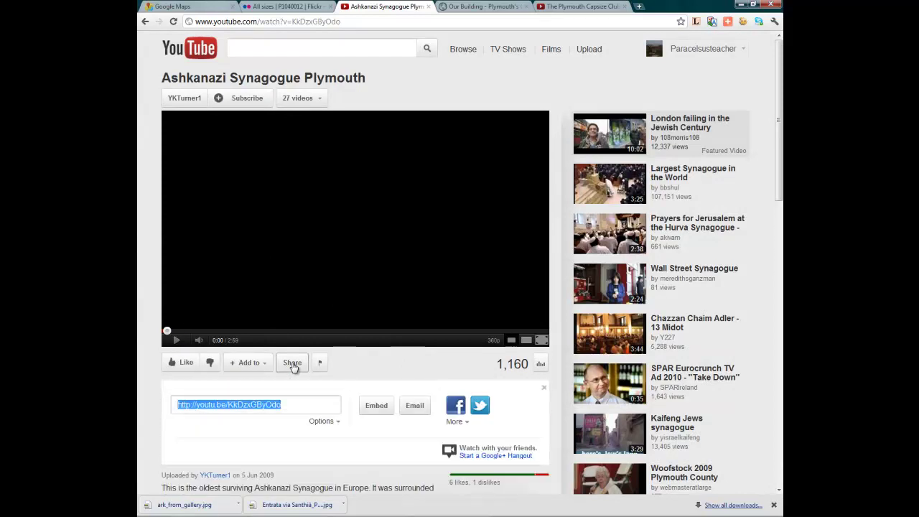
{"action": "right_click", "coordinate": [266, 404]}
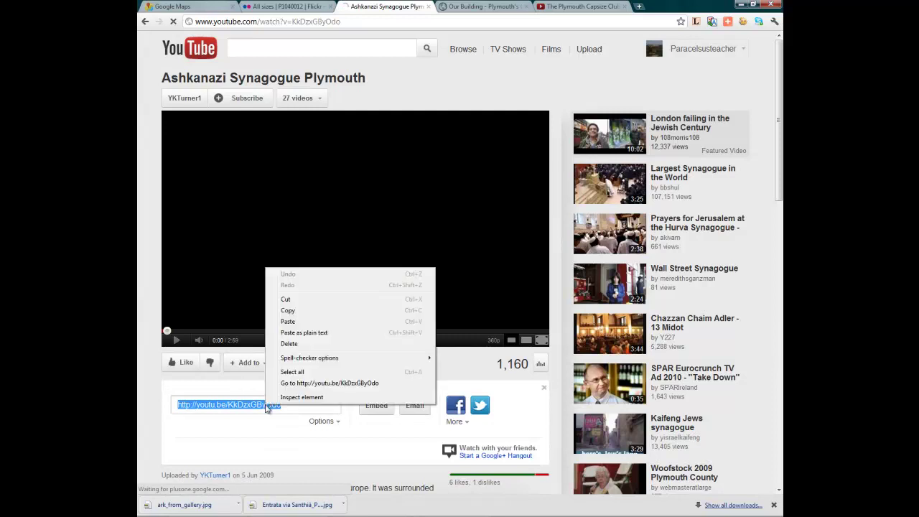
{"action": "left_click", "coordinate": [295, 313]}
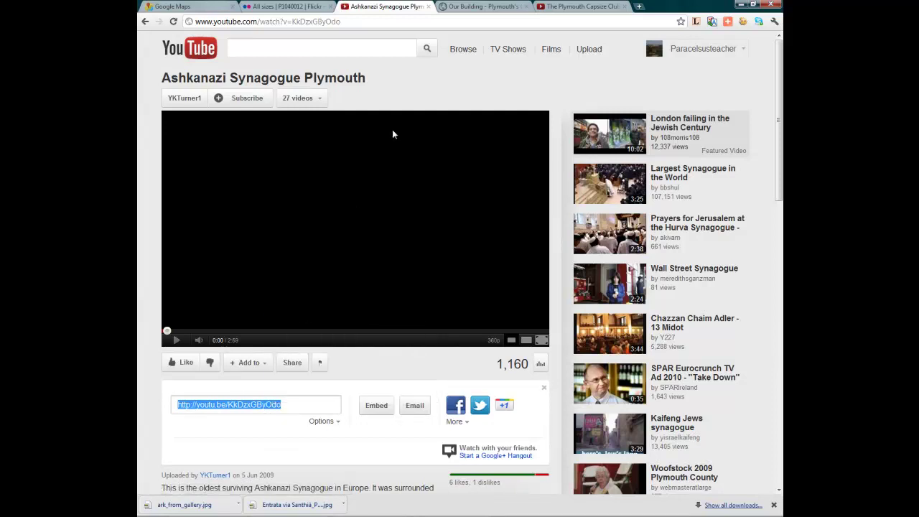
{"action": "left_click", "coordinate": [210, 7]}
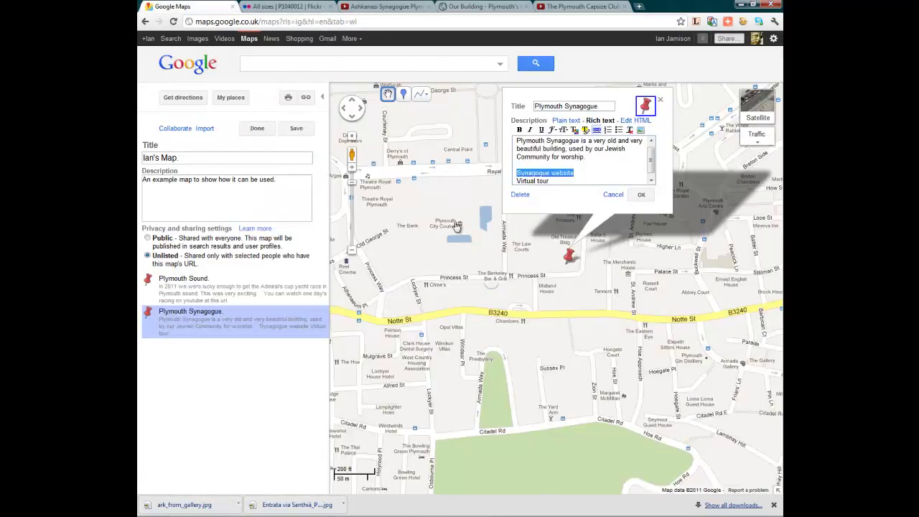
{"action": "left_click_drag", "start_coordinate": [549, 185], "coordinate": [515, 184]}
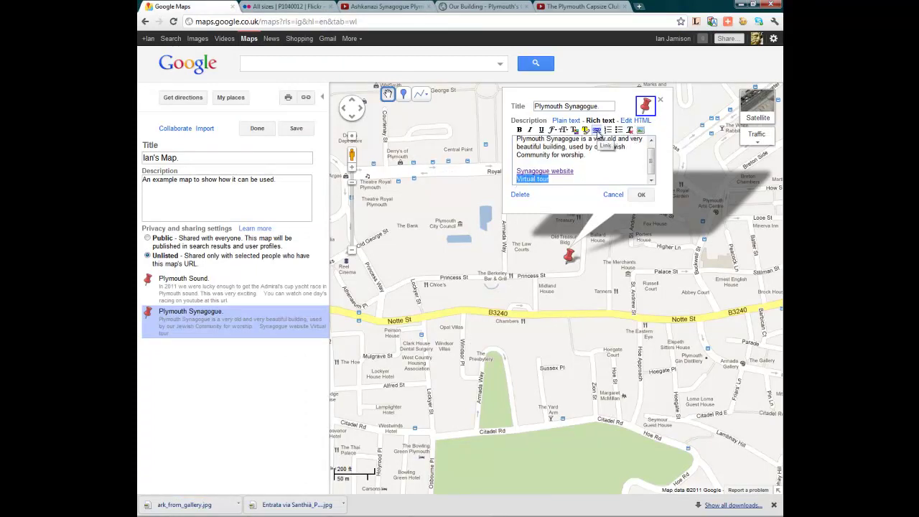
{"action": "left_click", "coordinate": [596, 130]}
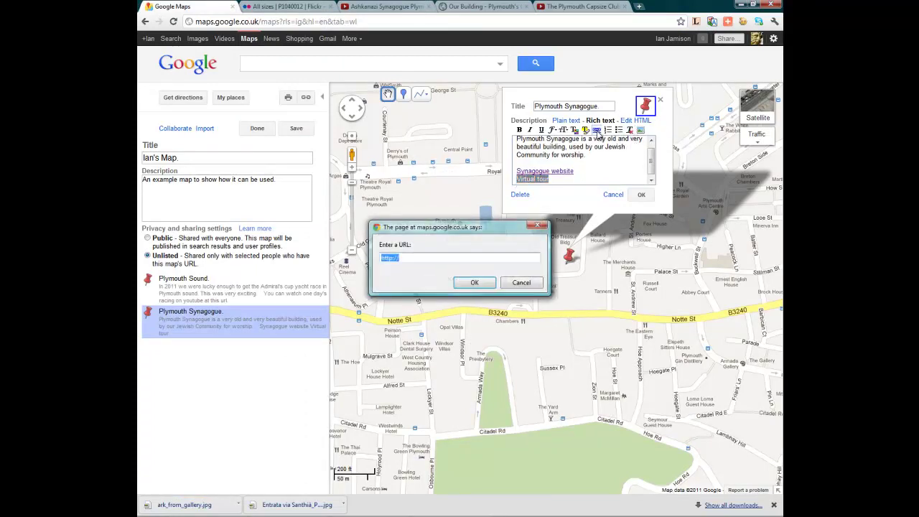
{"action": "right_click", "coordinate": [406, 258]}
{"action": "left_click", "coordinate": [436, 305]}
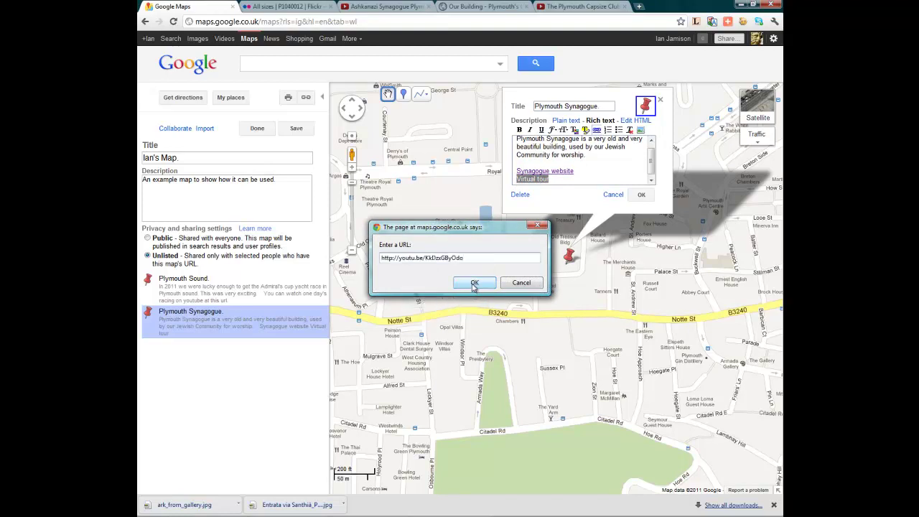
{"action": "left_click", "coordinate": [475, 282]}
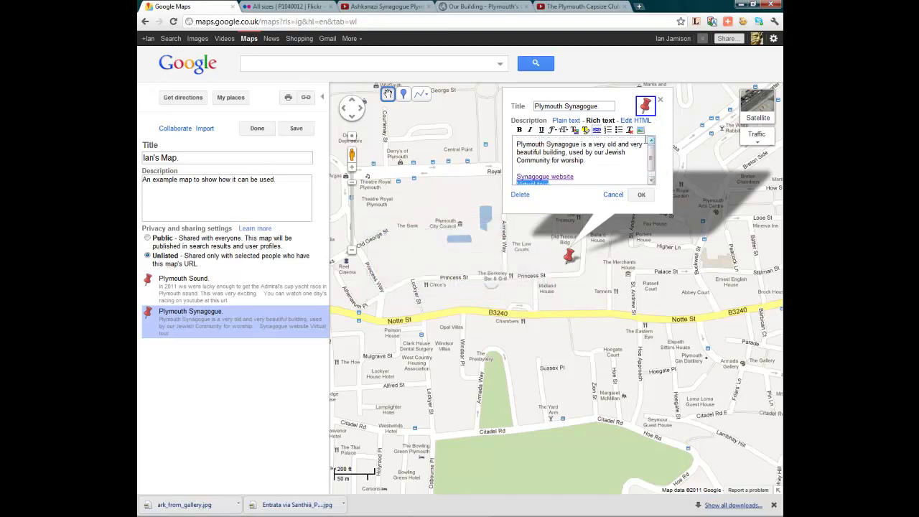
Place the text cursor at the start of the Plymouth Synagogue description, before its opening sentence
{"action": "left_click", "coordinate": [518, 144]}
{"action": "scroll", "coordinate": [518, 143], "scroll_direction": "up", "scroll_amount": 1}
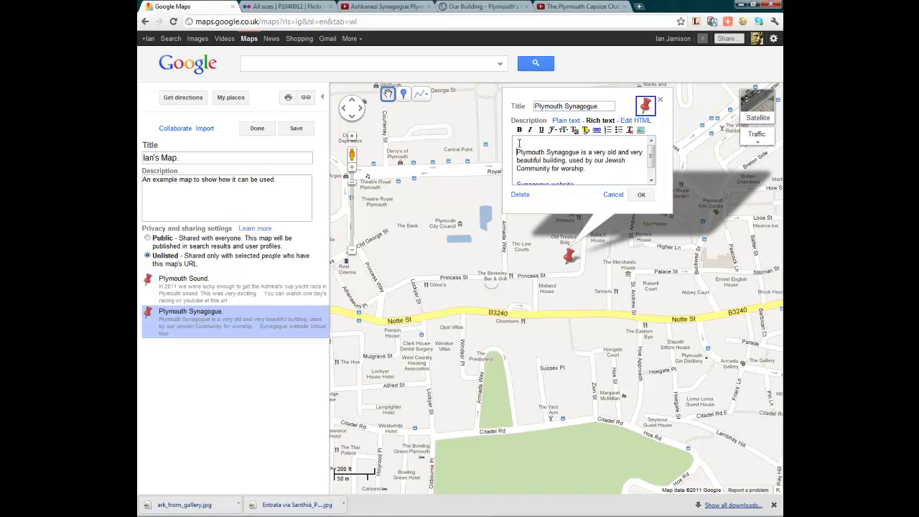
{"action": "left_click", "coordinate": [641, 130]}
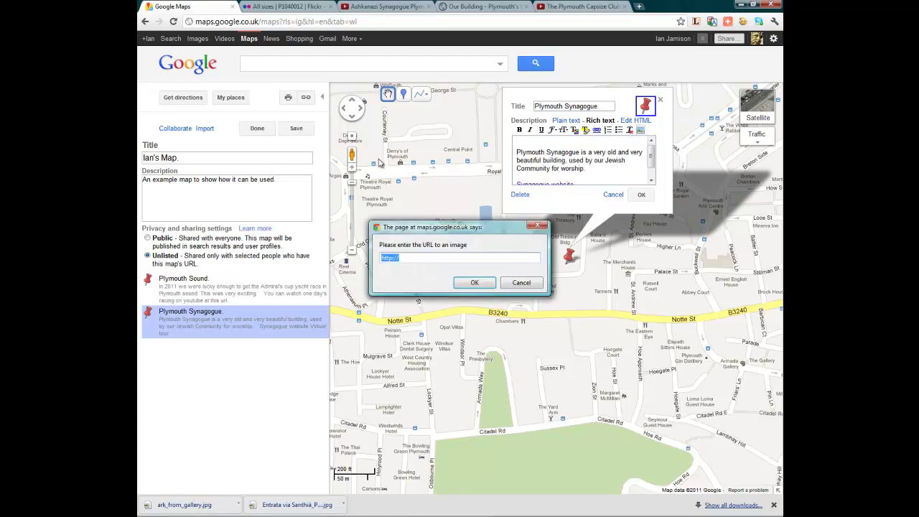
{"action": "left_click", "coordinate": [537, 227]}
Switch to Flickr and copy the image URL of the ark_from_gallery photo from its all-sizes page
{"action": "left_click", "coordinate": [296, 7]}
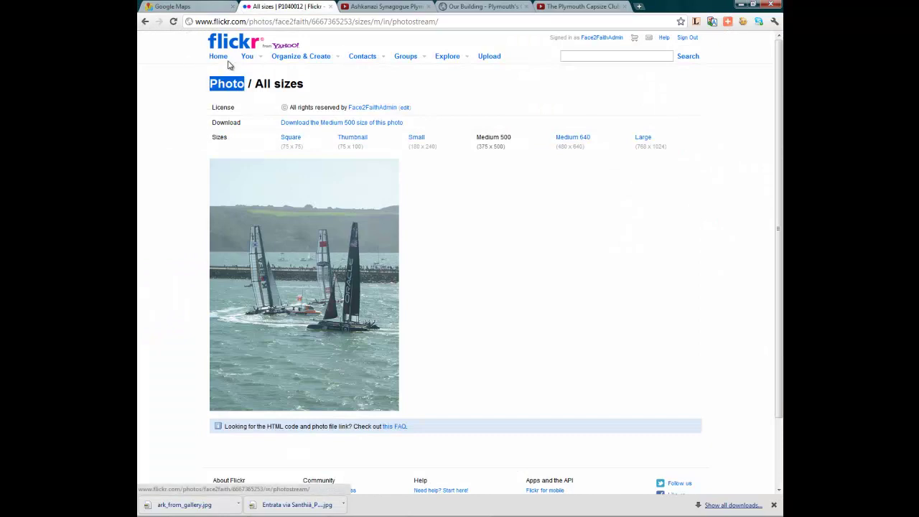
{"action": "left_click", "coordinate": [219, 56]}
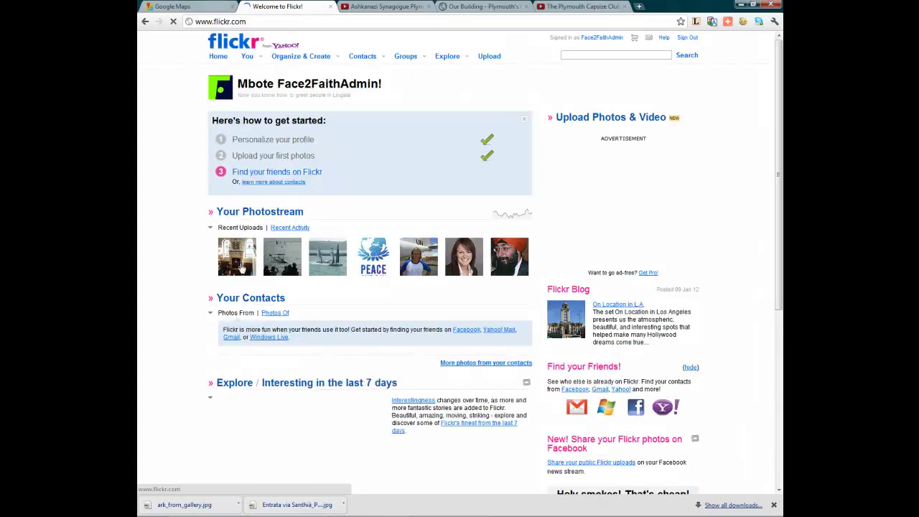
{"action": "left_click", "coordinate": [241, 265]}
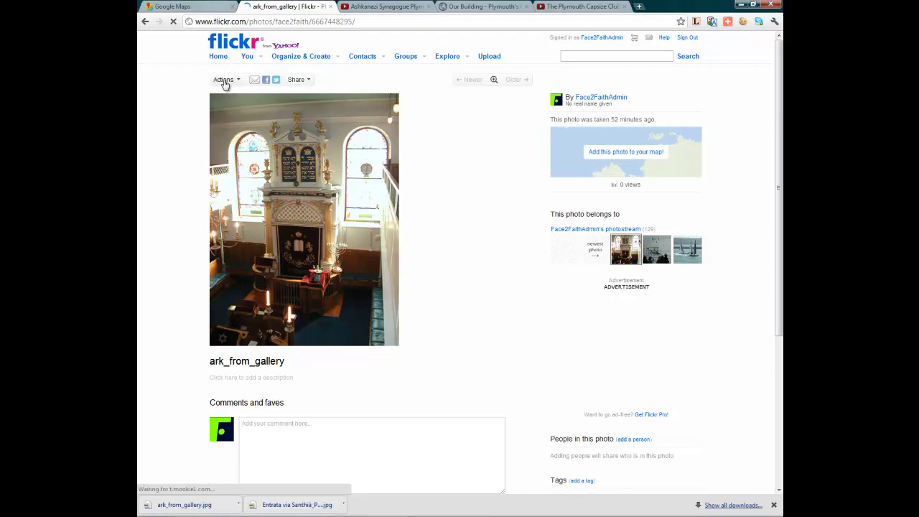
{"action": "left_click", "coordinate": [223, 80]}
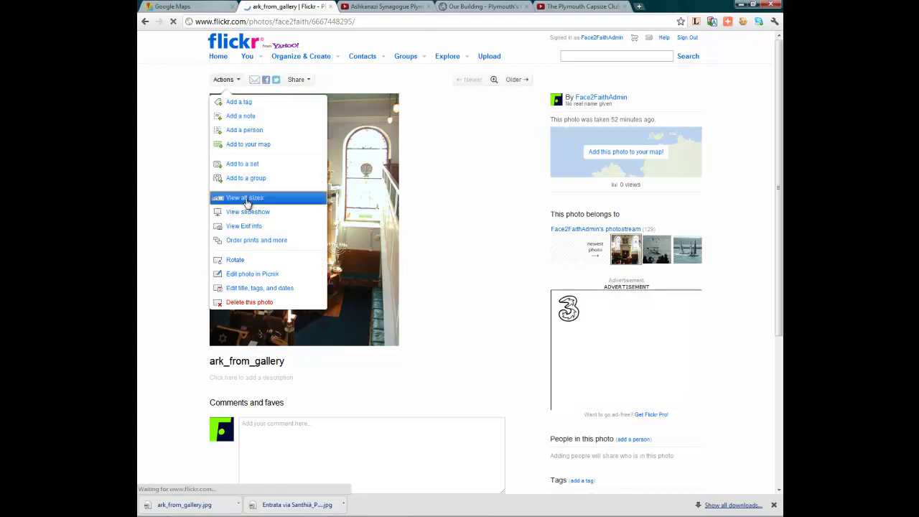
{"action": "left_click", "coordinate": [245, 198]}
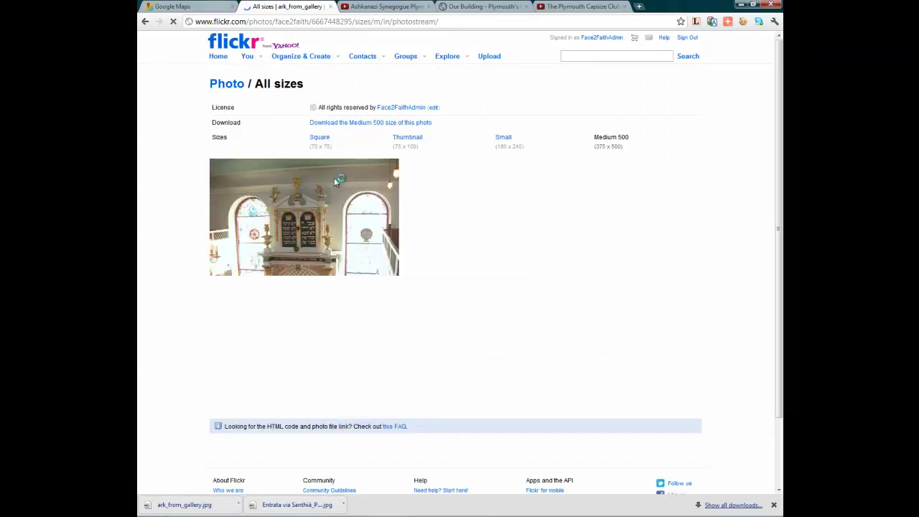
{"action": "double_click", "coordinate": [504, 137]}
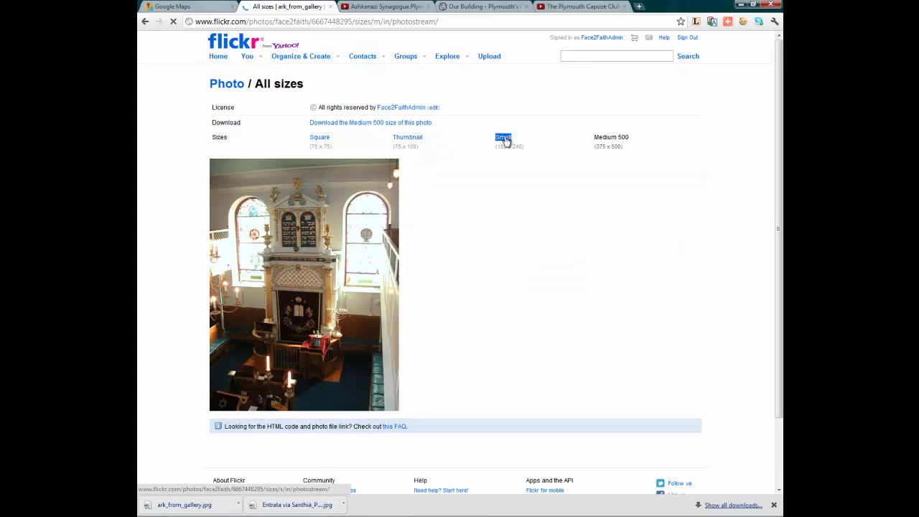
{"action": "right_click", "coordinate": [316, 278]}
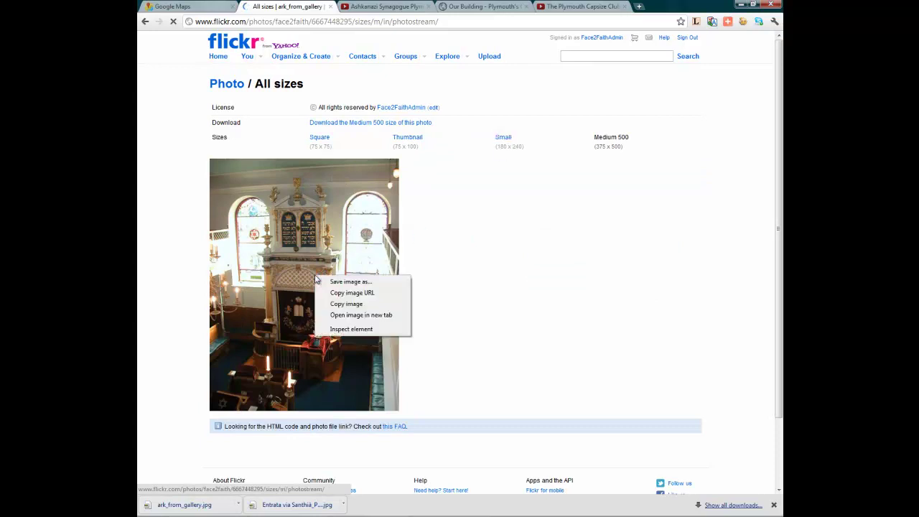
{"action": "left_click", "coordinate": [350, 293]}
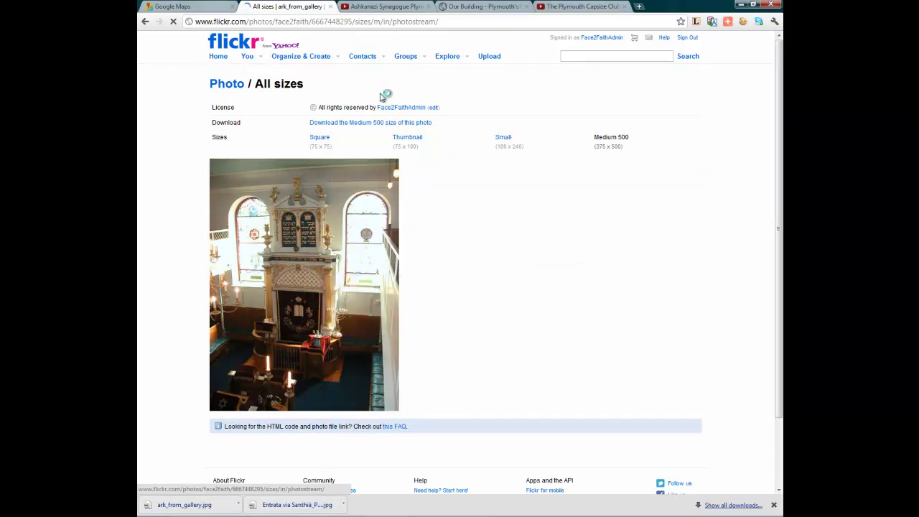
Return to Google Maps, insert the photo from the copied image URL above the synagogue description, and finish editing the map
{"action": "key", "text": "ctrl+1"}
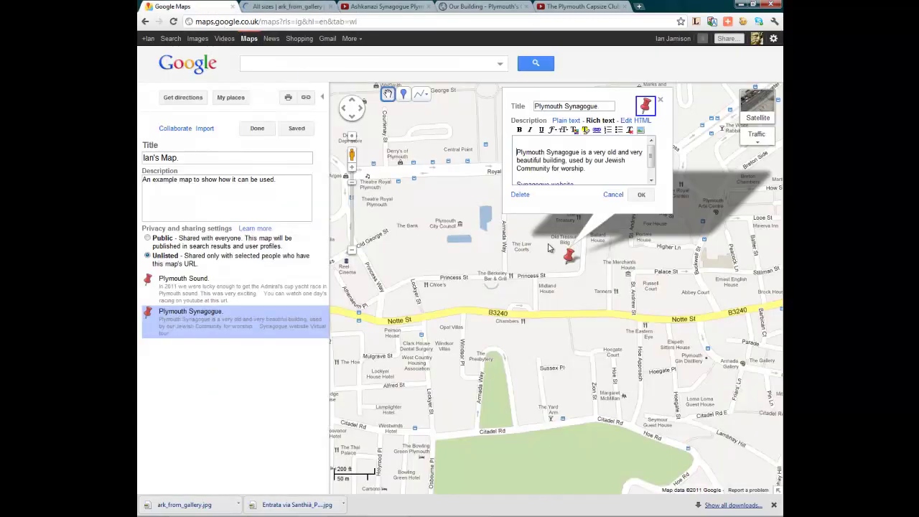
{"action": "left_click", "coordinate": [640, 130]}
{"action": "key", "text": "BackSpace"}
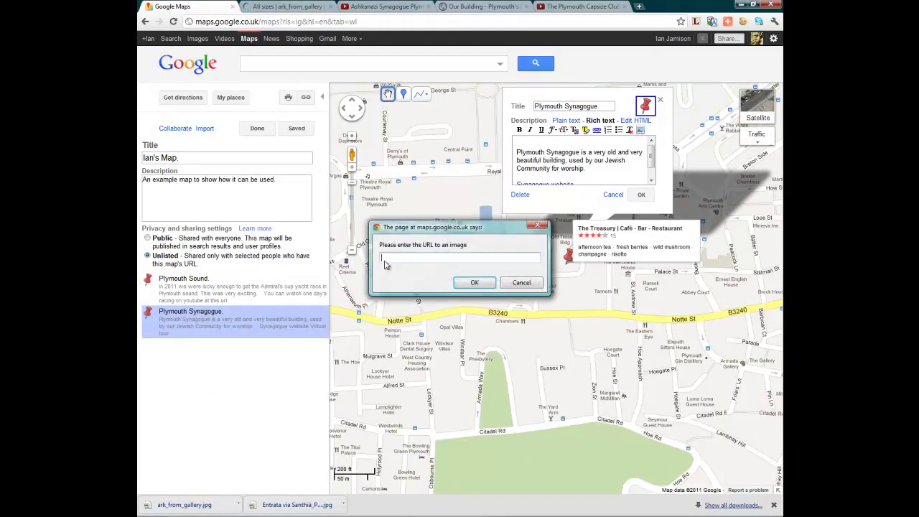
{"action": "right_click", "coordinate": [388, 258]}
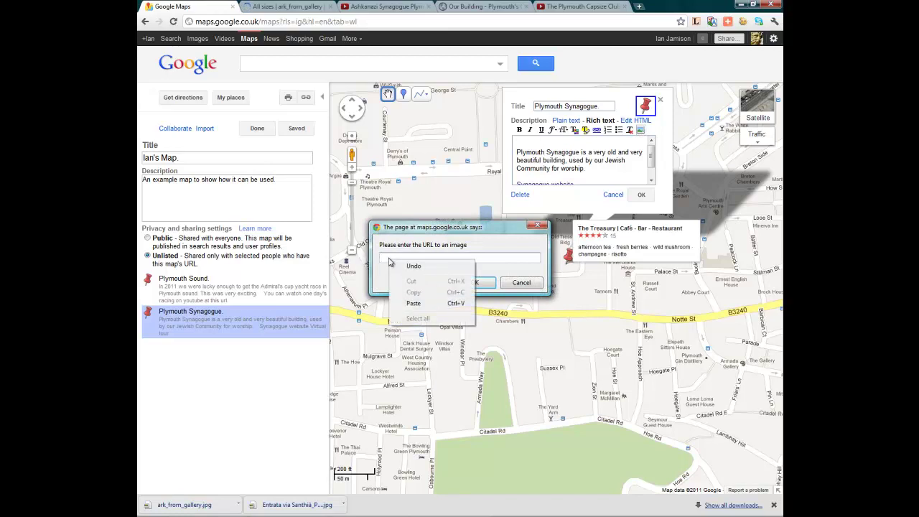
{"action": "left_click", "coordinate": [419, 307]}
{"action": "left_click", "coordinate": [476, 283]}
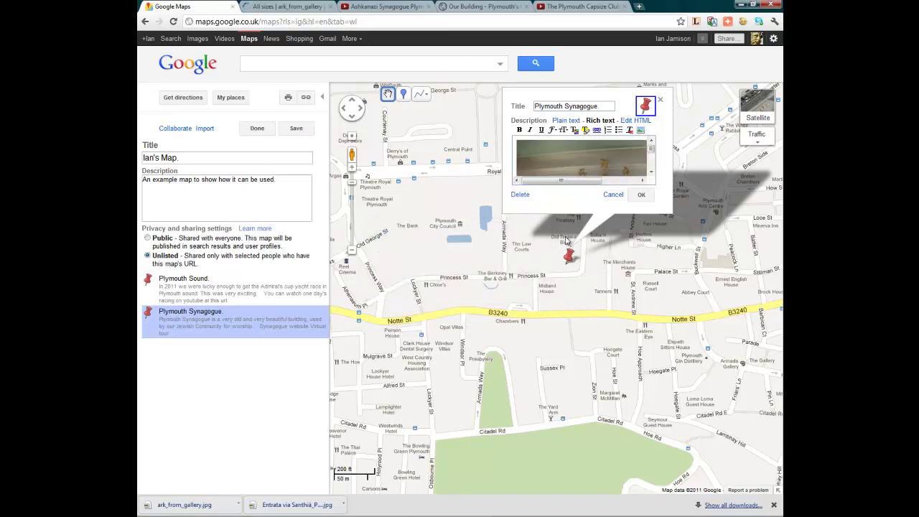
{"action": "left_click", "coordinate": [641, 196]}
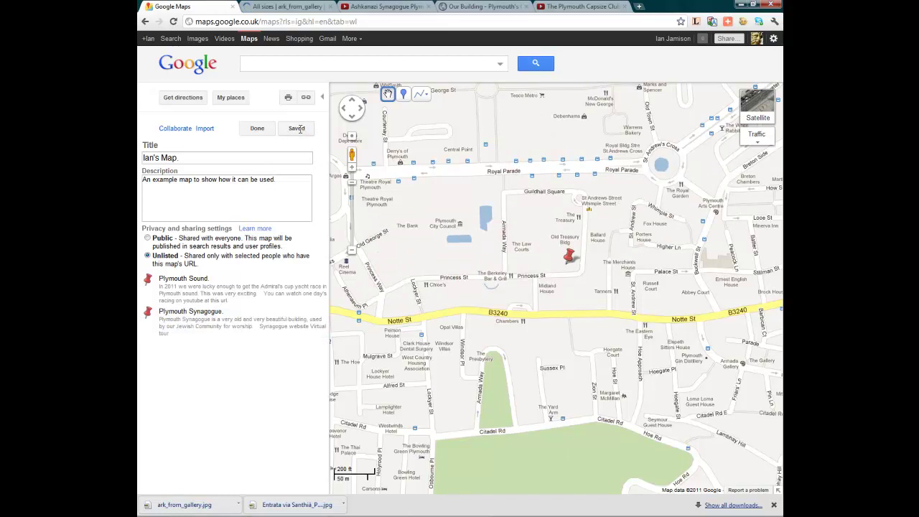
{"action": "left_click", "coordinate": [257, 129]}
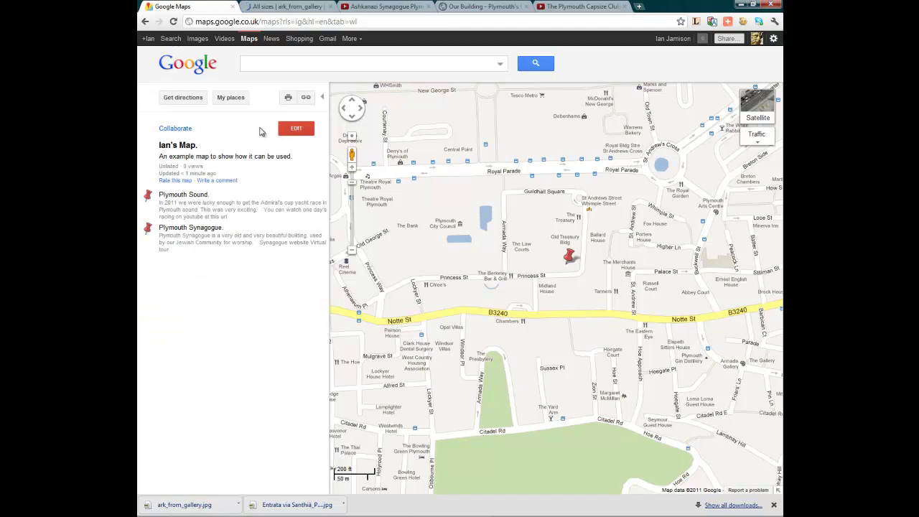
Review the photos and descriptions of the Plymouth Sound and Plymouth Synagogue placemarks on the finished map
{"action": "left_click", "coordinate": [353, 251]}
{"action": "left_click", "coordinate": [353, 251]}
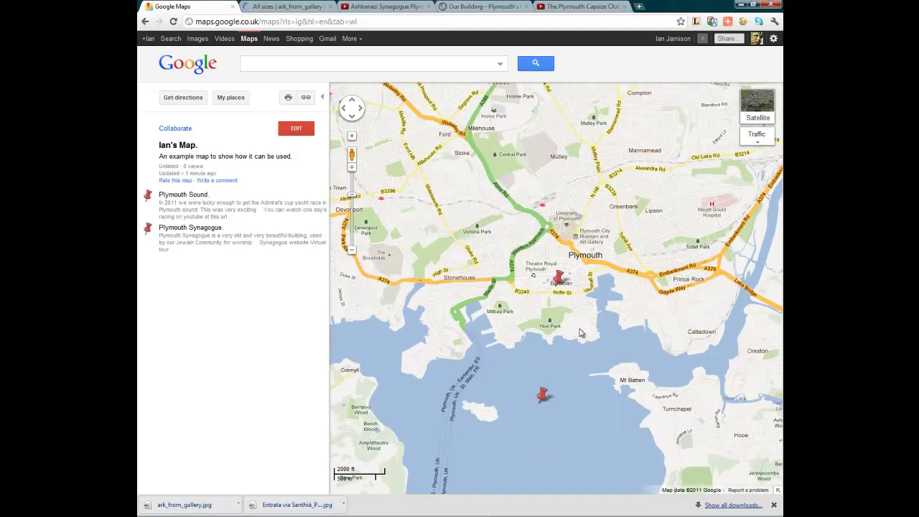
{"action": "left_click", "coordinate": [544, 397]}
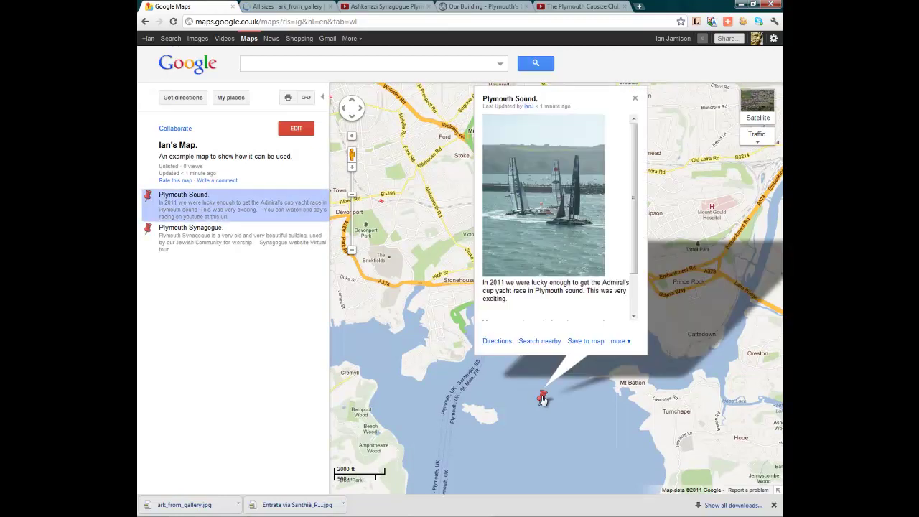
{"action": "left_click_drag", "start_coordinate": [635, 211], "coordinate": [623, 117]}
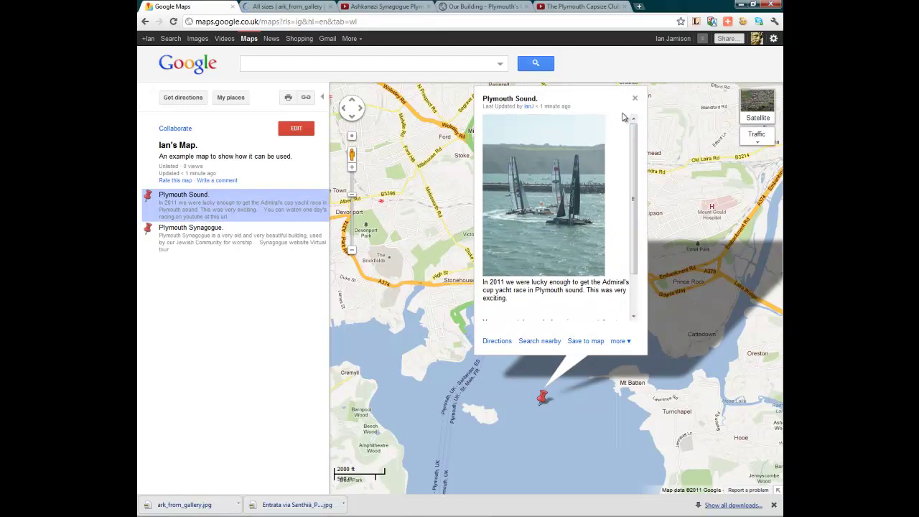
{"action": "left_click", "coordinate": [635, 97]}
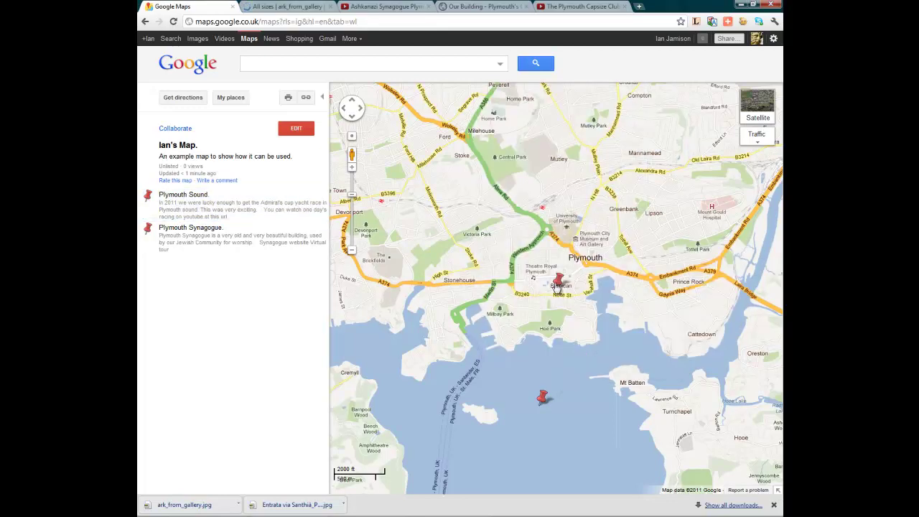
{"action": "left_click", "coordinate": [557, 283]}
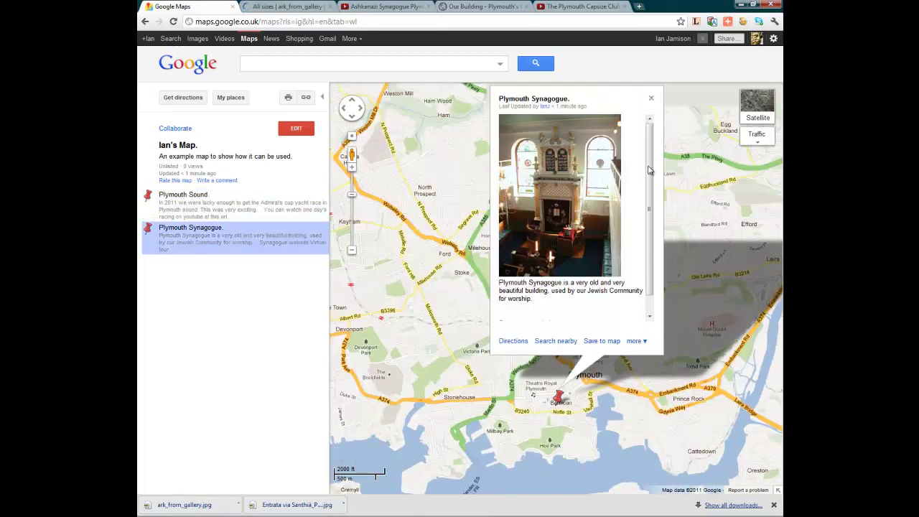
{"action": "left_click_drag", "start_coordinate": [649, 169], "coordinate": [648, 122]}
{"action": "left_click", "coordinate": [651, 97]}
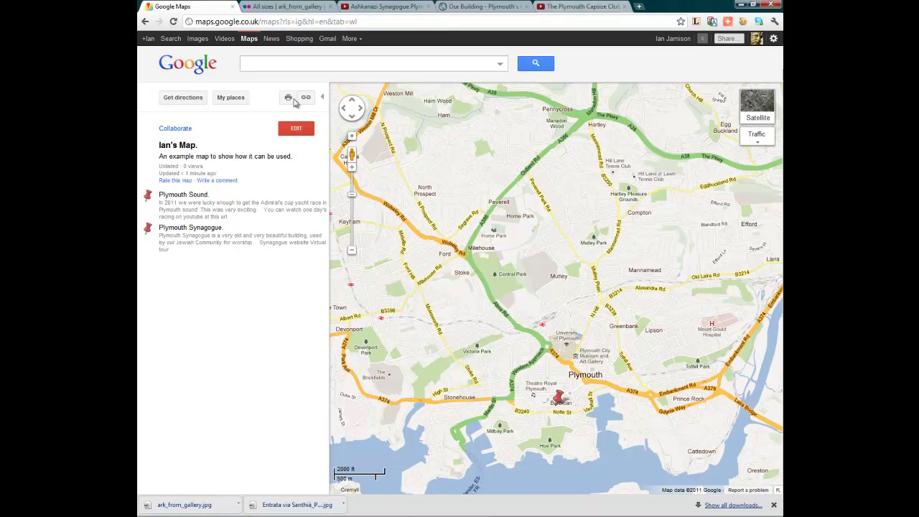
Try allowing anyone to edit the map in its collaboration settings, and clear that option again
{"action": "left_click", "coordinate": [177, 130]}
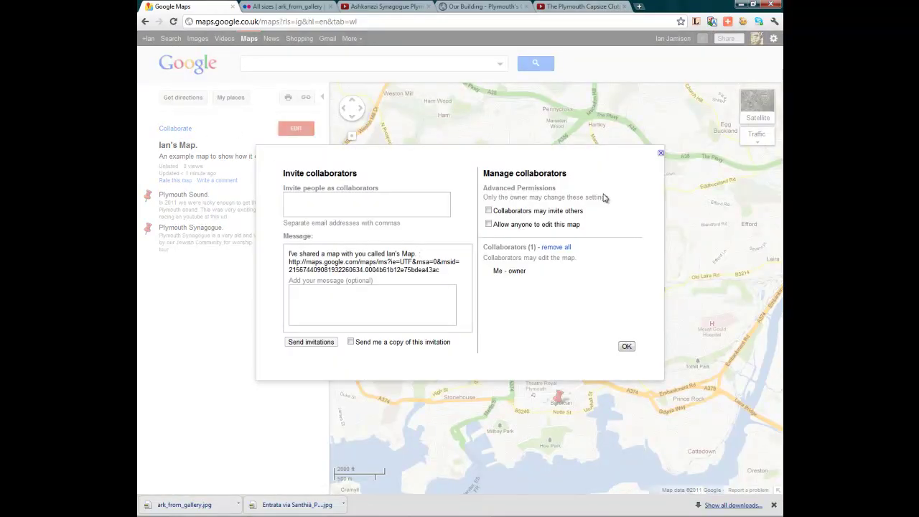
{"action": "left_click", "coordinate": [488, 225]}
{"action": "left_click", "coordinate": [488, 224]}
{"action": "left_click", "coordinate": [660, 154]}
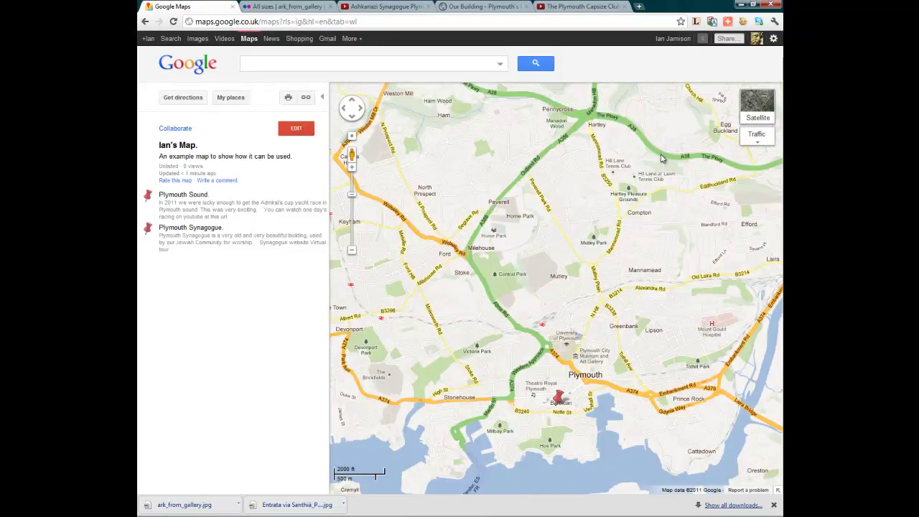